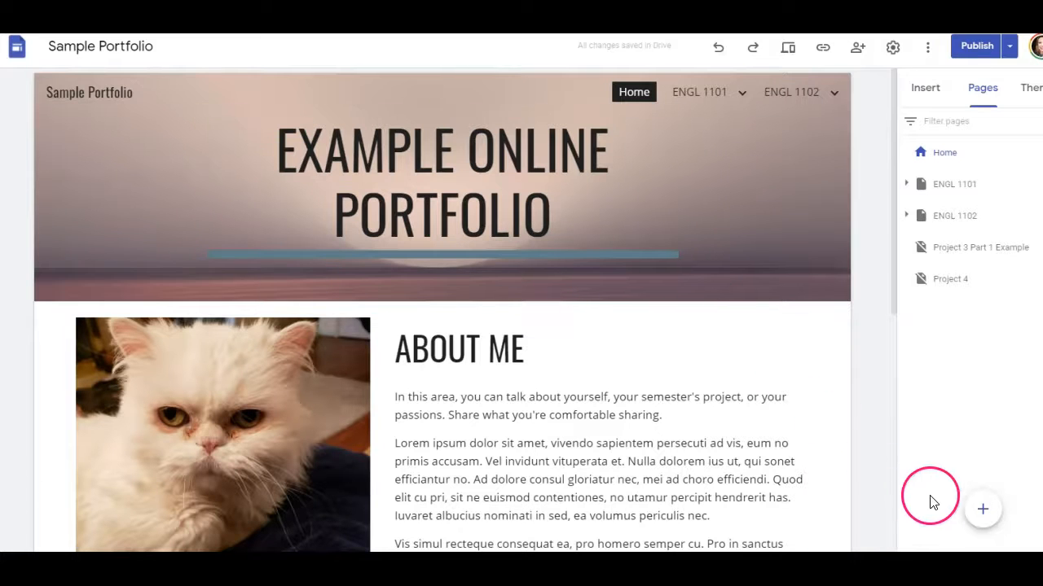
Create a subpage named "Project 3: Service-Learning" under the ENGL 1102 page.
mouse_move(986, 514)
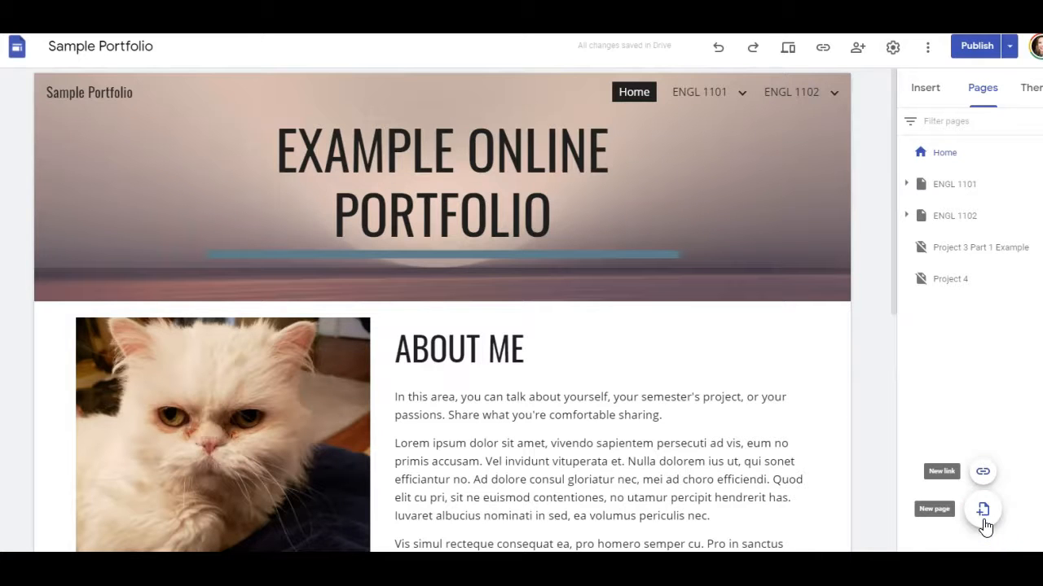
left_click(984, 520)
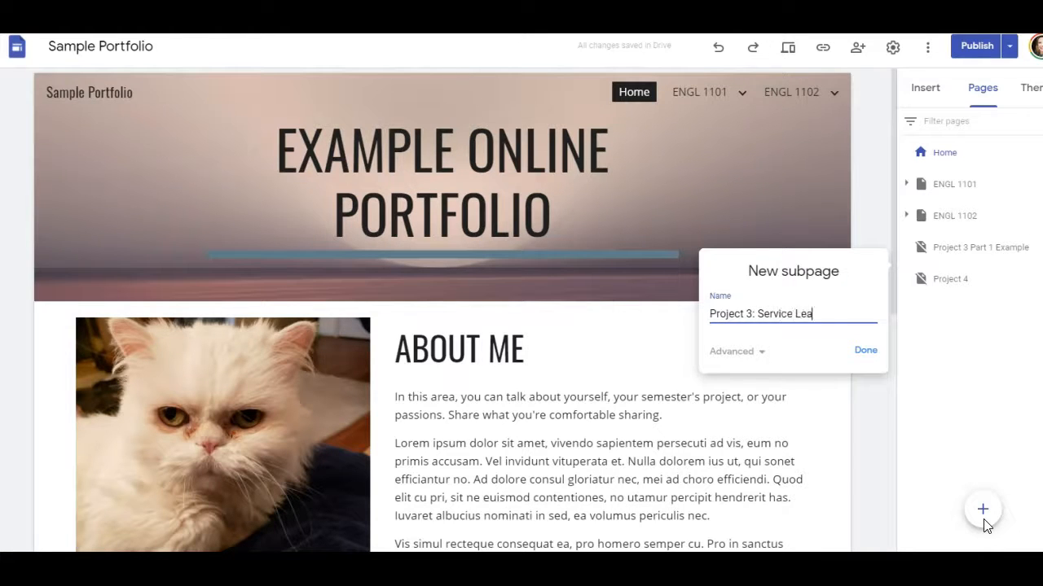
type("g")
key("ctrl+Left")
key("BackSpace")
type("-")
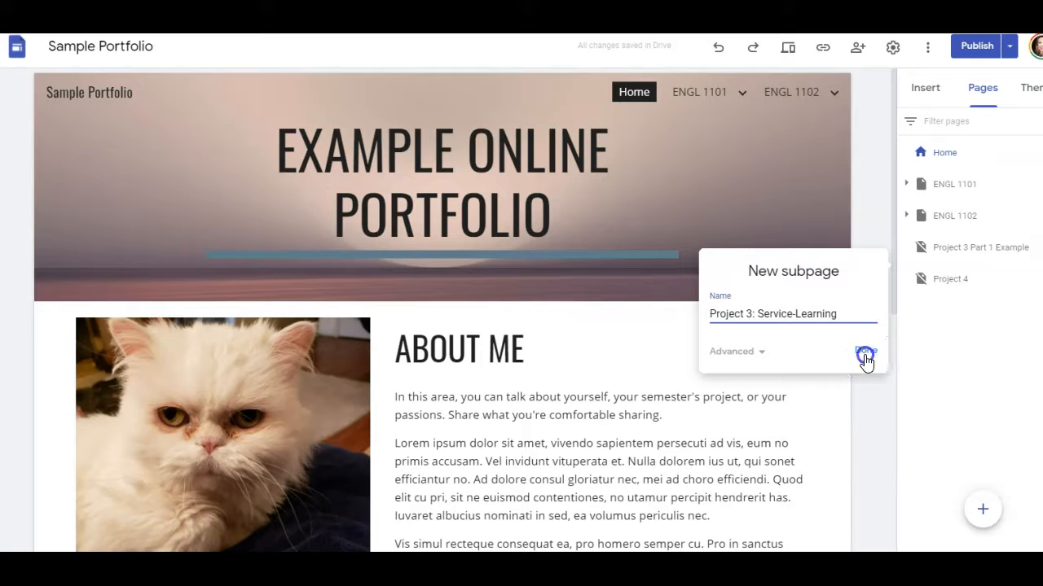
left_click(865, 355)
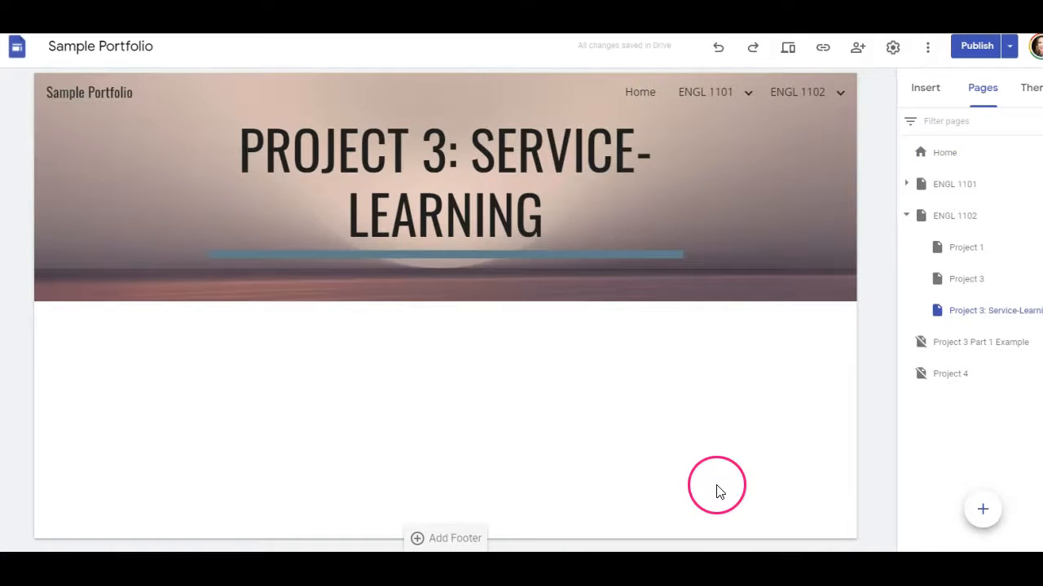
Insert a text box below the new page's header.
left_click(916, 101)
left_click(920, 107)
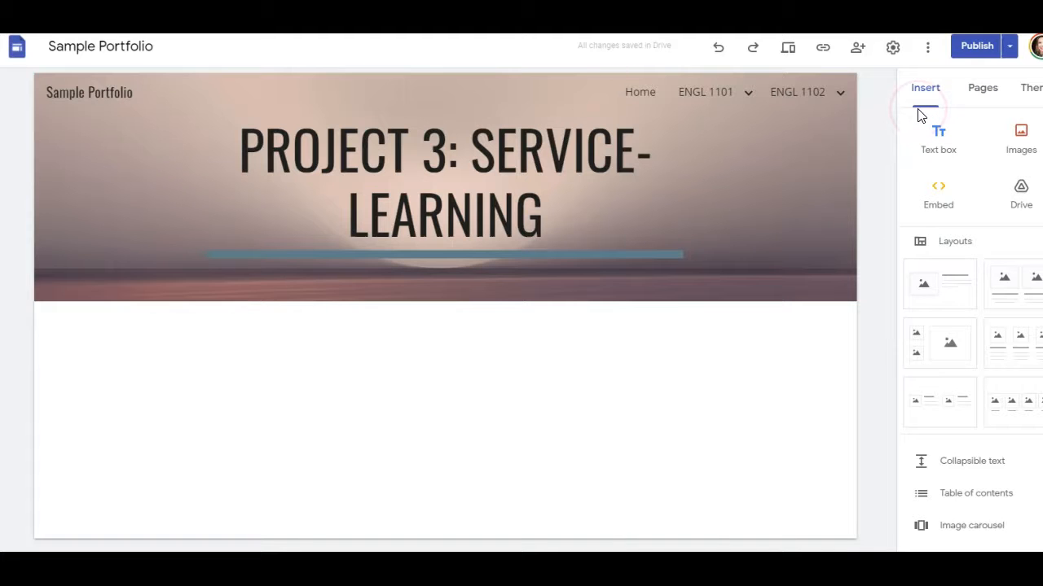
left_click(938, 136)
left_click(939, 133)
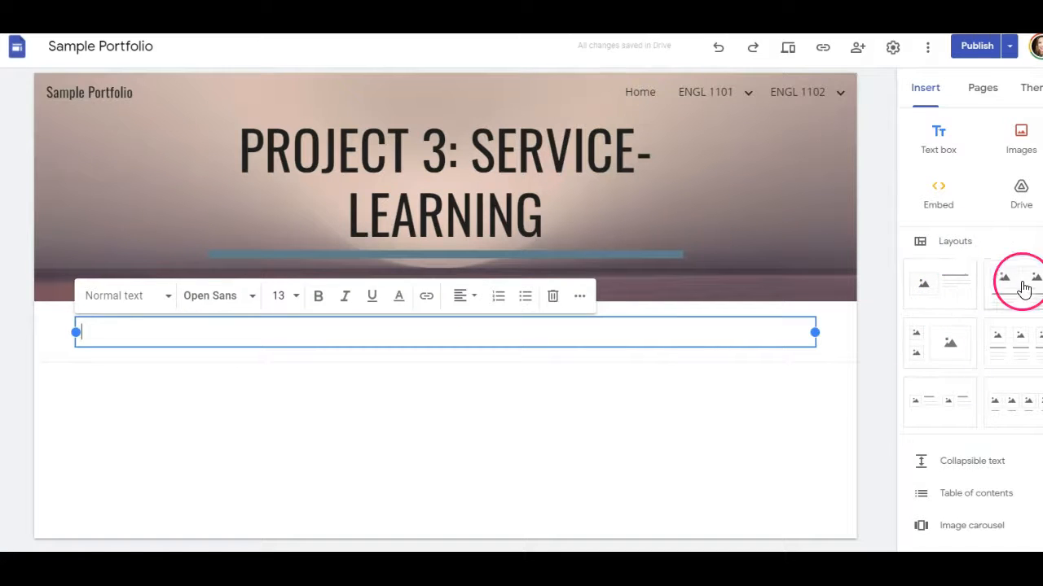
Add the layout with one image beside text, and delete the empty text box above it.
left_click(951, 295)
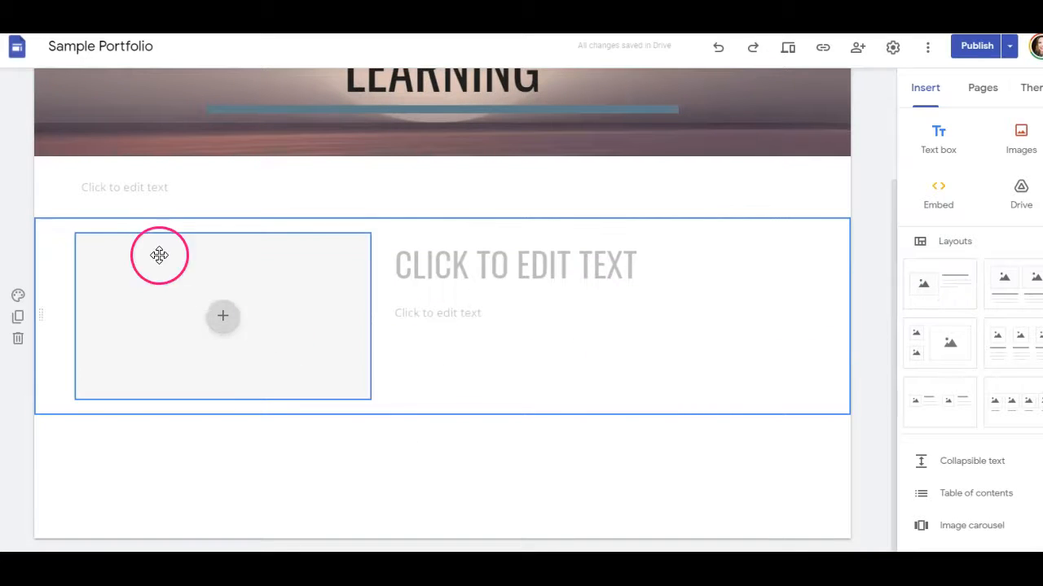
left_click(98, 189)
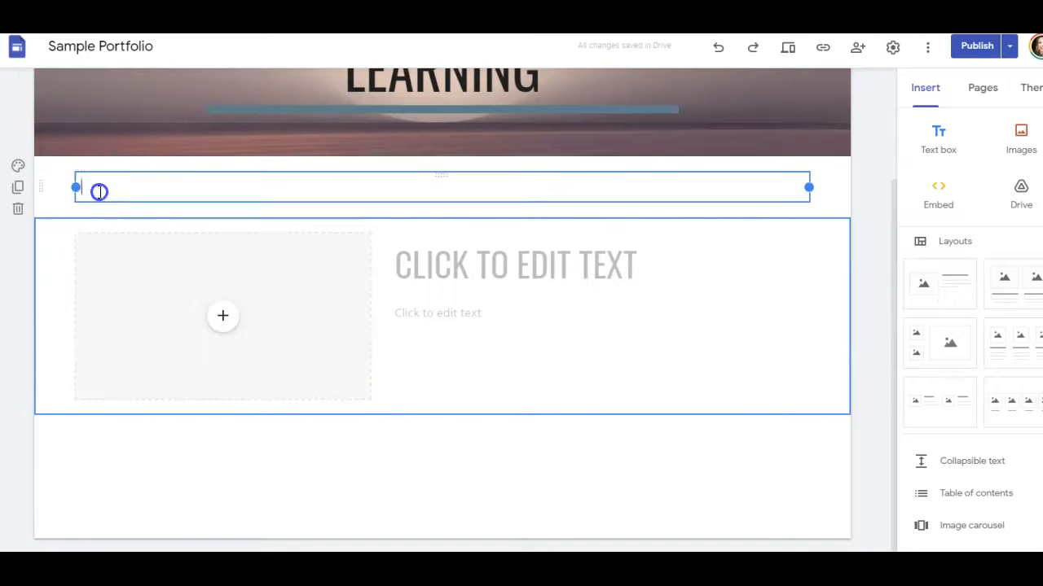
left_click(17, 213)
Search Drive for "Sample Flyer" and place the slide version of the flyer in the layout's image placeholder.
left_click(223, 395)
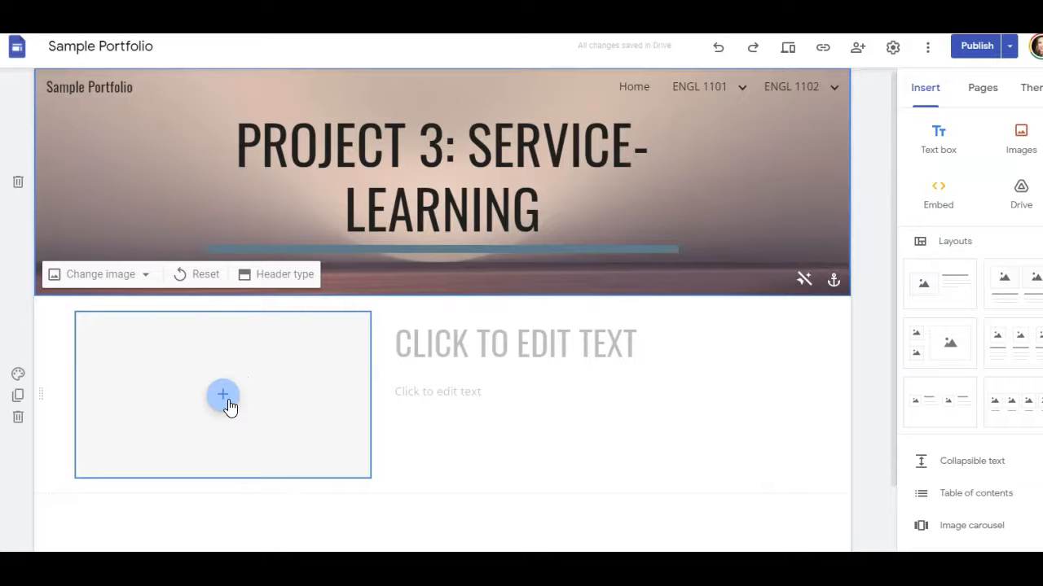
left_click(229, 406)
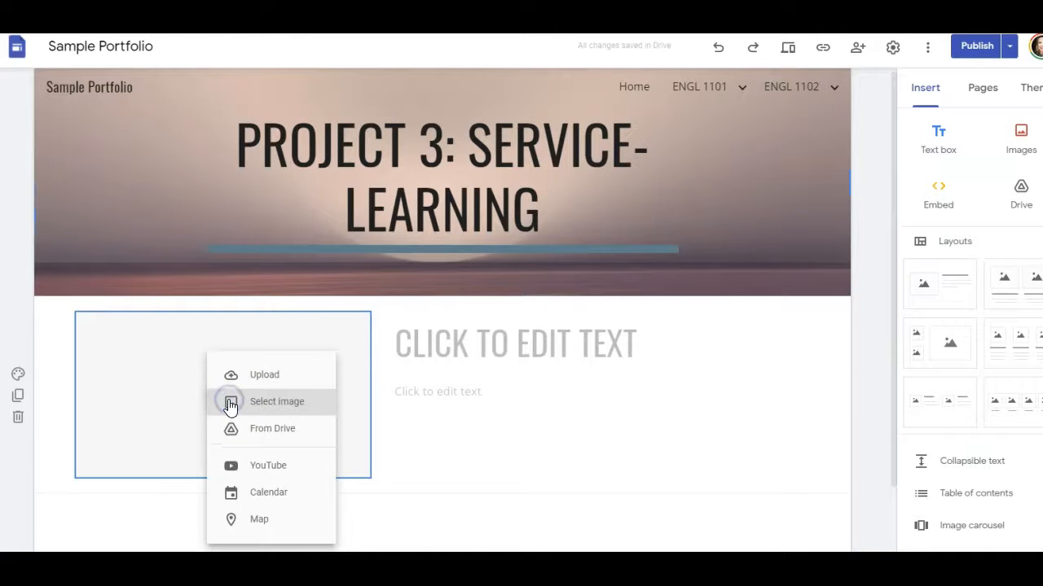
left_click(279, 431)
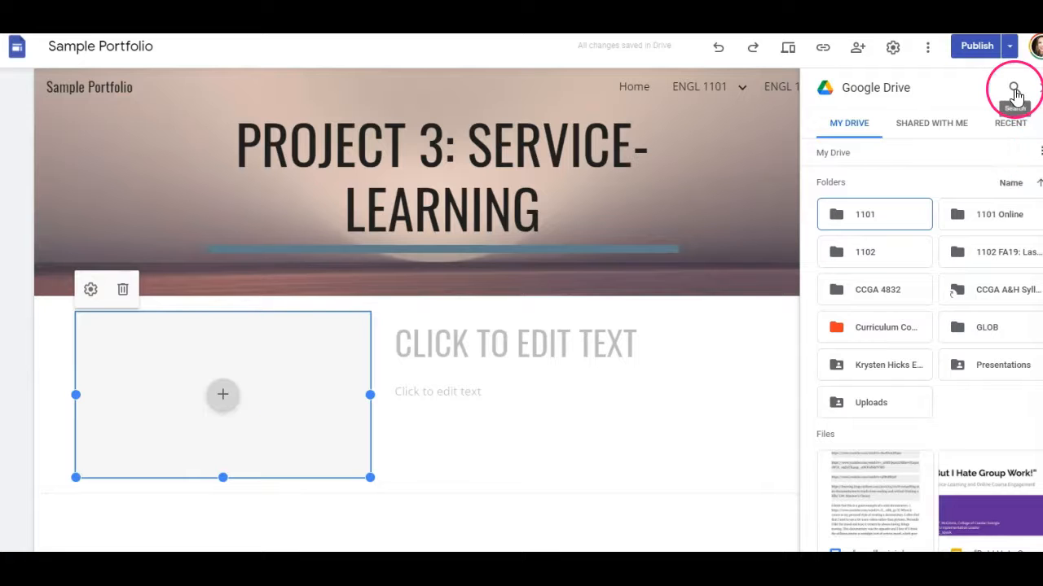
left_click(1015, 93)
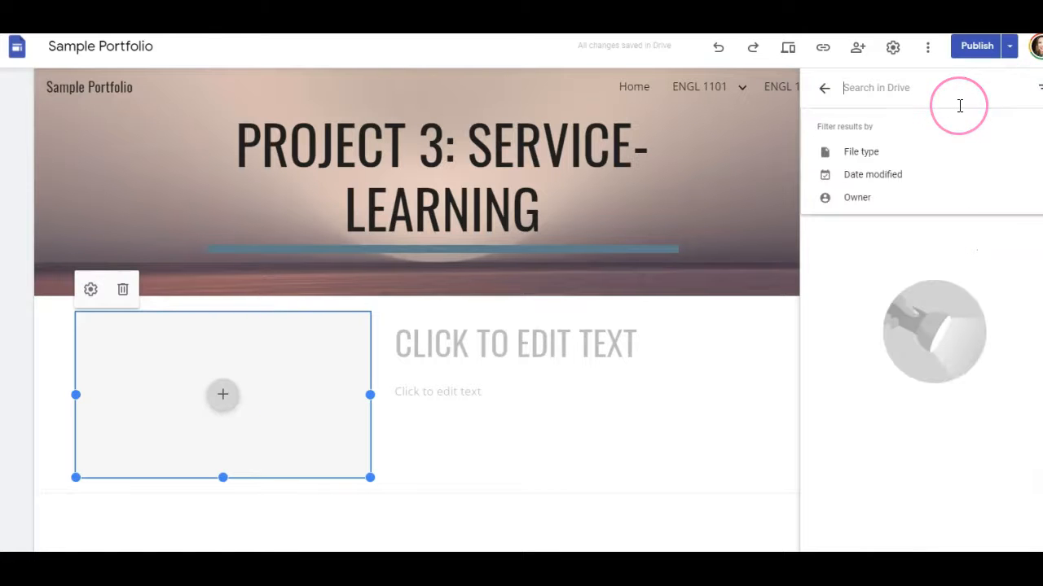
type("Sa")
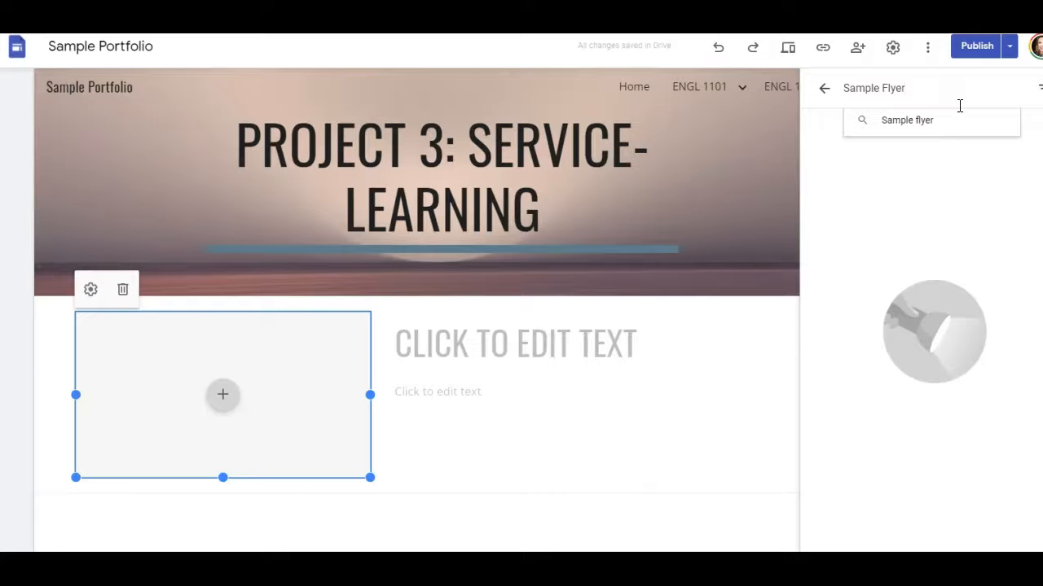
type("mple Flyer")
left_click(961, 121)
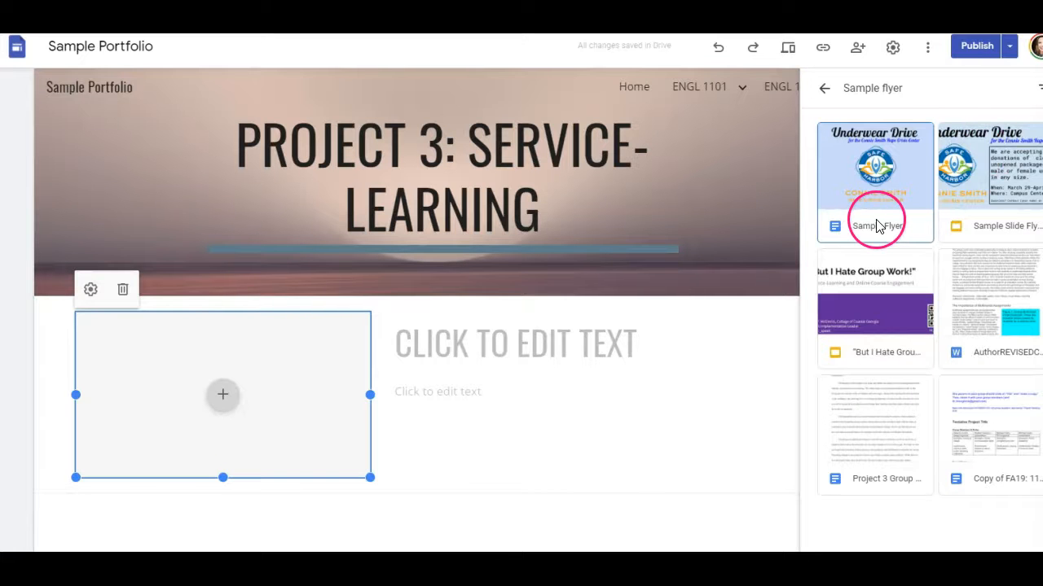
left_click(1007, 210)
left_click(1030, 539)
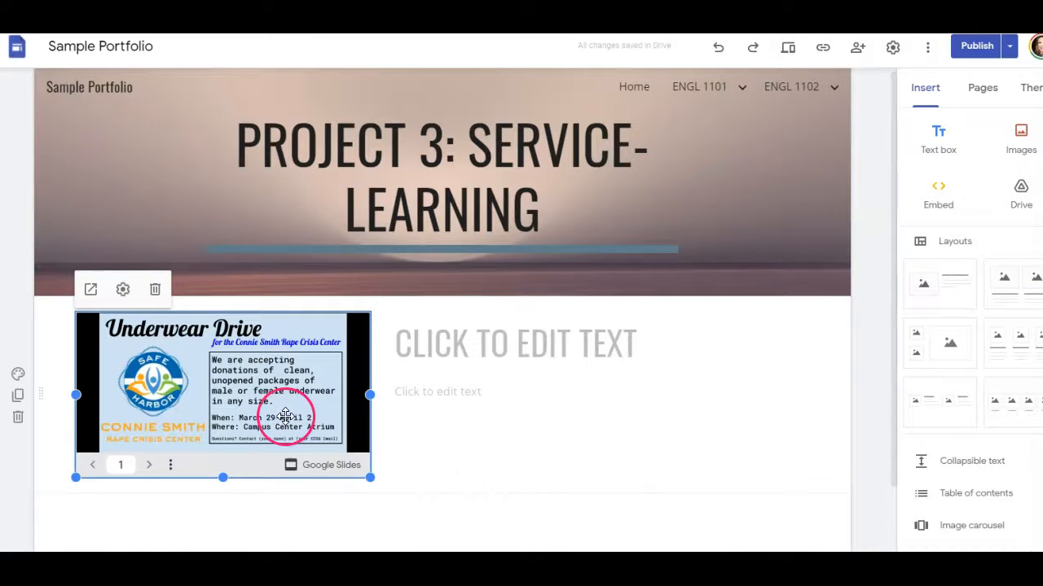
Enter "PROJECT DESCRIPTION" as the title beside the embedded flyer.
left_click(503, 349)
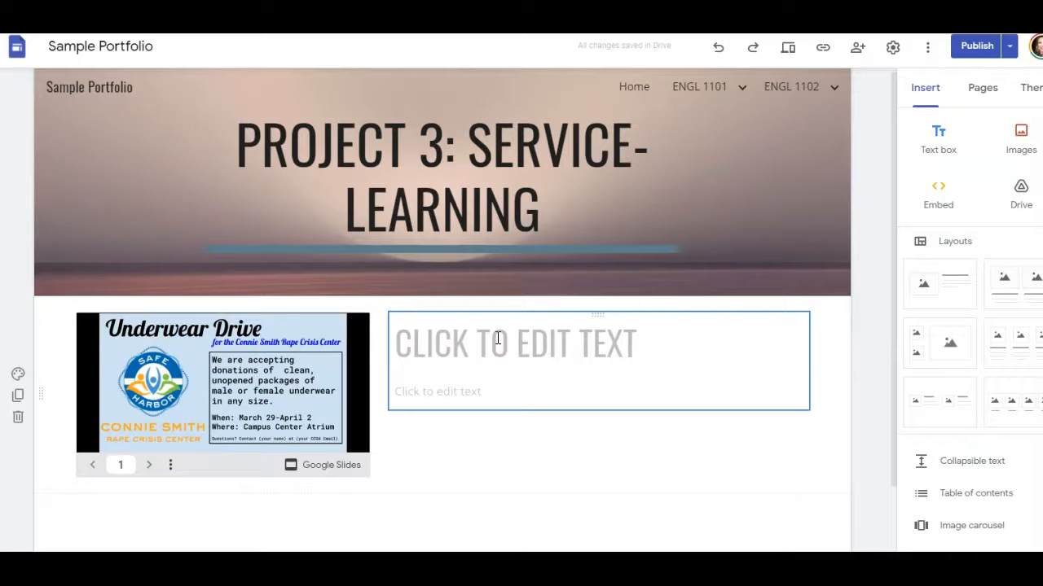
left_click(498, 339)
type("POJ")
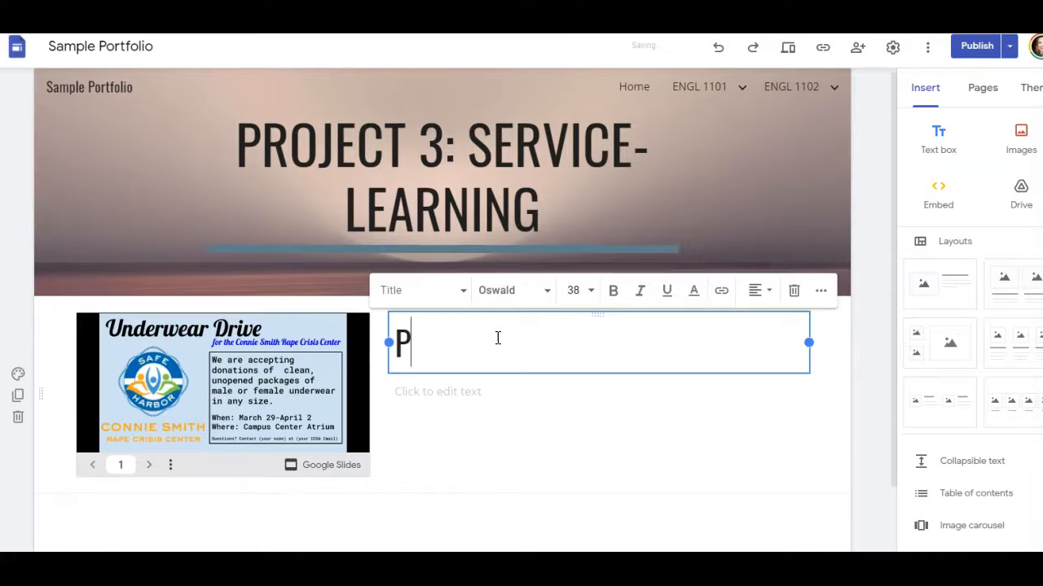
key("BackSpace")
type("ROJEC")
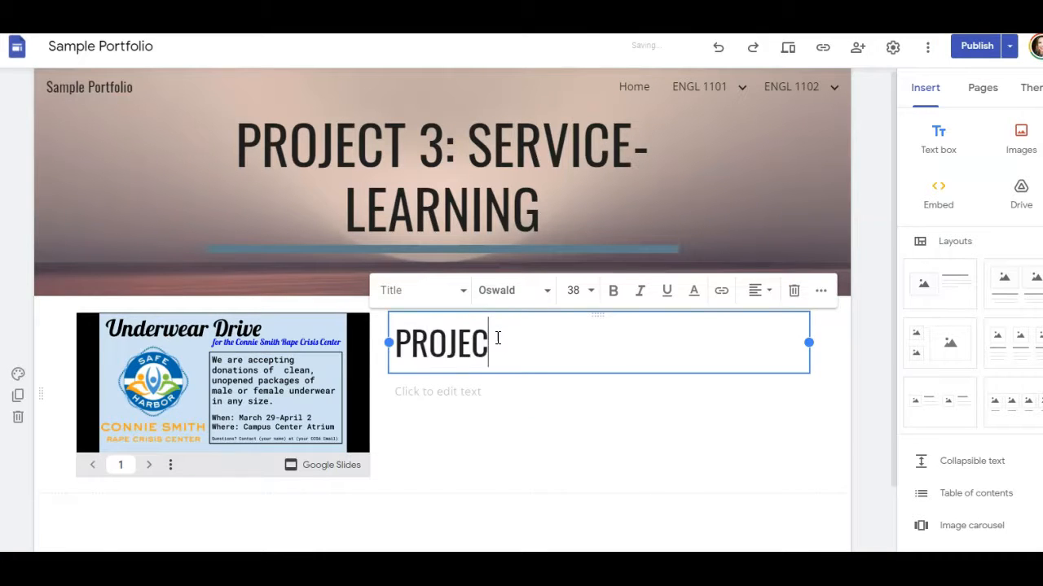
type("T DESCRIPTION")
Fill the body text under the title with "Information about my project." followed by the "Sed ut perspiciatis" placeholder paragraph.
left_click(419, 388)
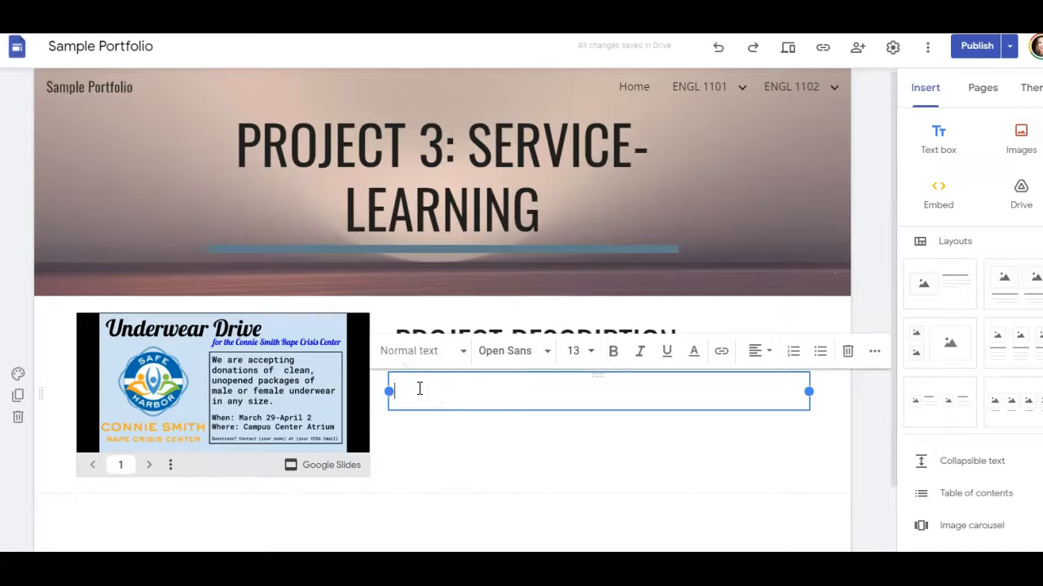
type("Information about my p")
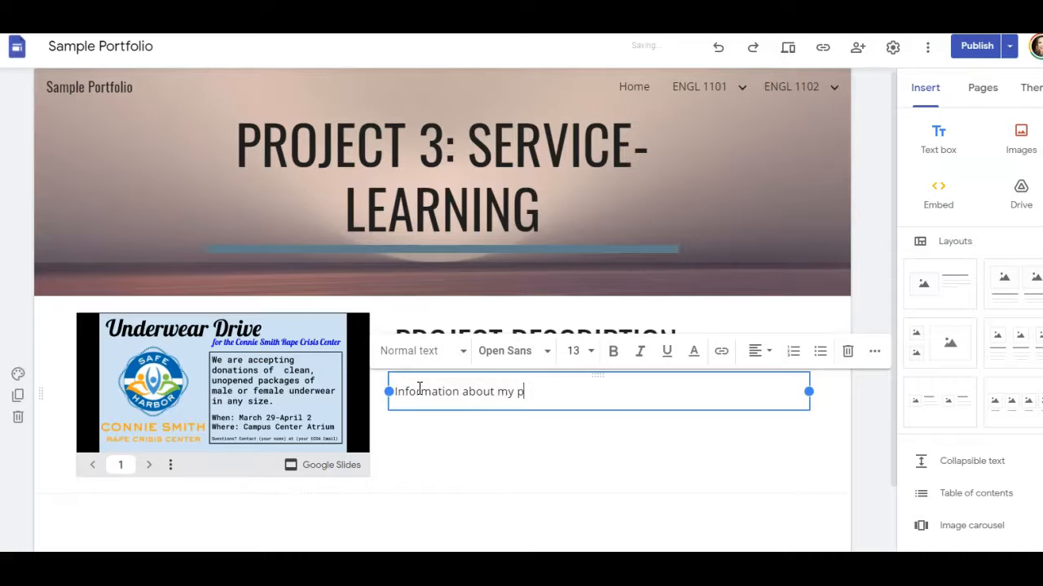
type("t.")
left_click(601, 392)
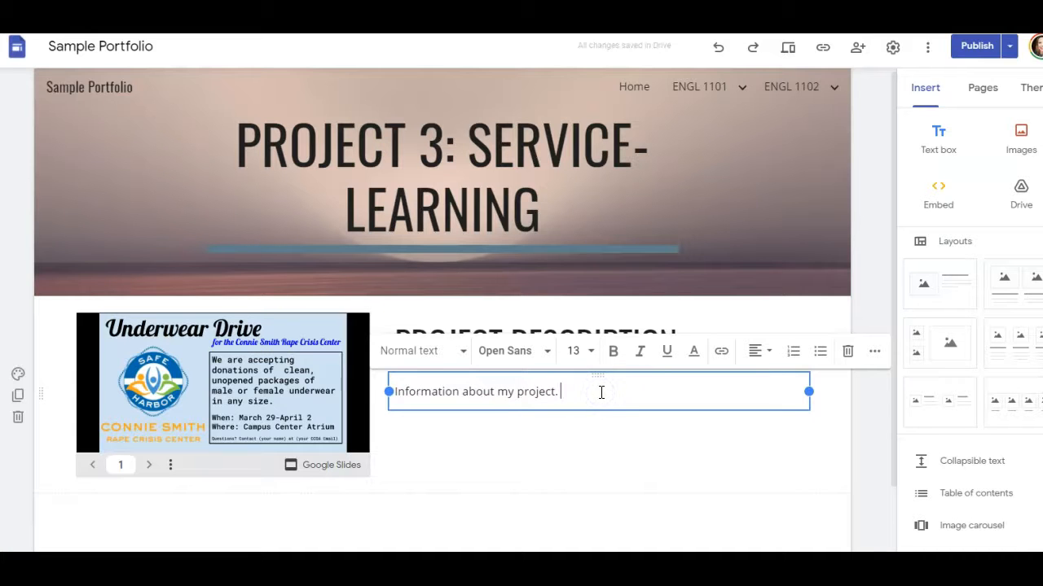
type("Sed ut perspiciatis unde omnis iste natus error sit voluptatem accusantium doloremque laudantium, totam rem aperiam, eaque ipsa quae ab illo inventore veritatis et quasi architecto beatae vitae dicta sunt explicabo. Nemo enim ipsam voluptatem quia voluptas sit aspernatur aut odit aut fugit, sed quia consequuntur magni dolores eos qui ratione voluptatem sequi nesciunt. Neque porro quisquam est, qui dolorem ipsum quia dolor sit amet, consectetur, adipisci velit, sed quia non numquam eius modi tempora incidunt ut labore et dolore magnam aliquam quaerat voluptatem. Ut enim ad minima veniam, quis nostrum exercitationem ullam corporis suscipit laboriosam, nisi ut aliquid ex ea commodi consequatur? Quis autem vel eum iure reprehenderit qui in ea voluptate velit esse quam nihil molestiae consequatur, vel illum qui dolorem eum fugiat quo voluptas nulla pariatur?")
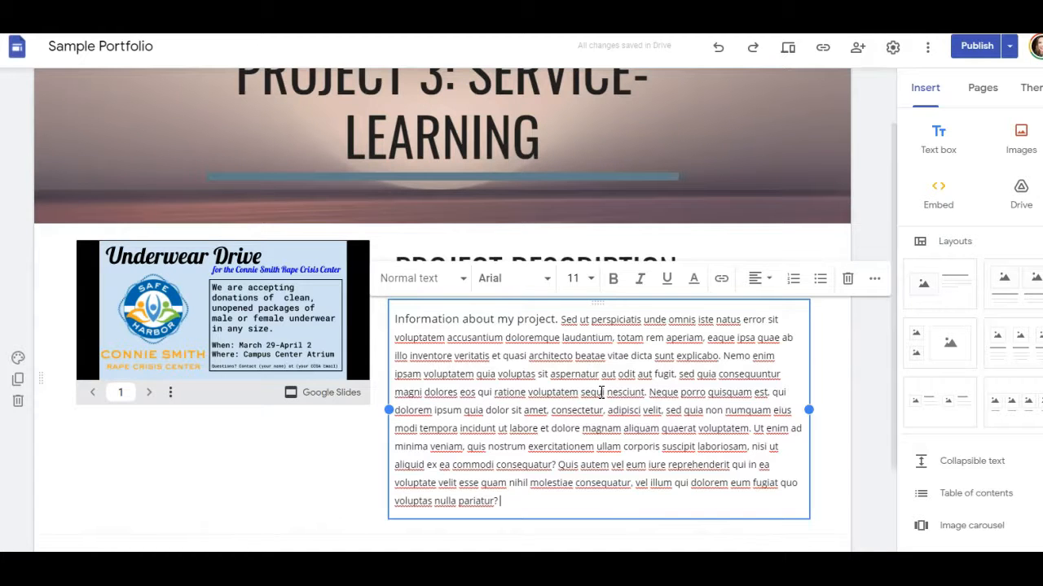
Insert the Drive image "Safe harbor 1.PNG" below the project description and move it to the right edge of its section.
scroll(551, 461, "down", 2)
left_click(1016, 141)
left_click(989, 215)
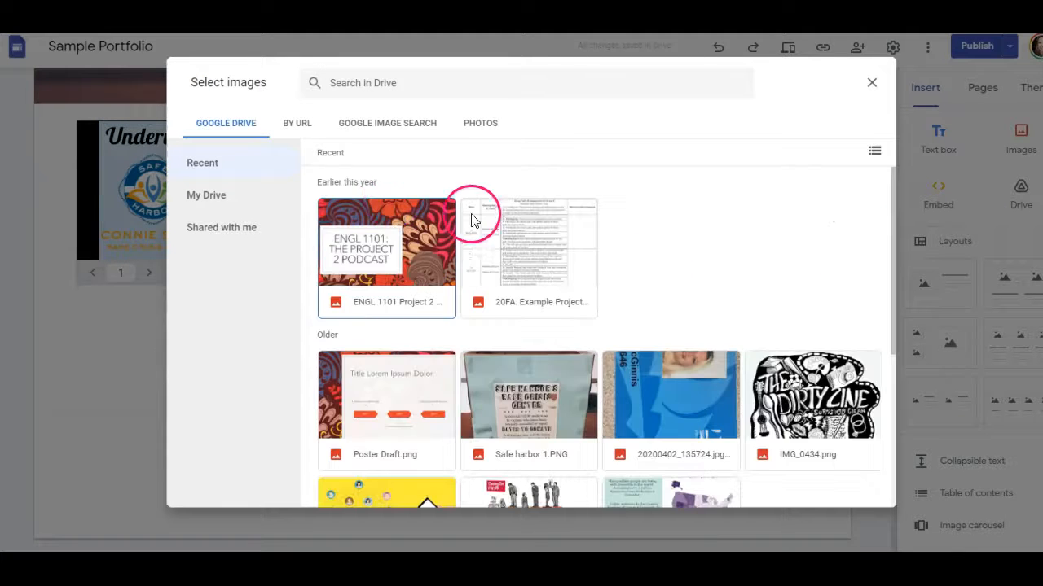
scroll(742, 269, "down", 1)
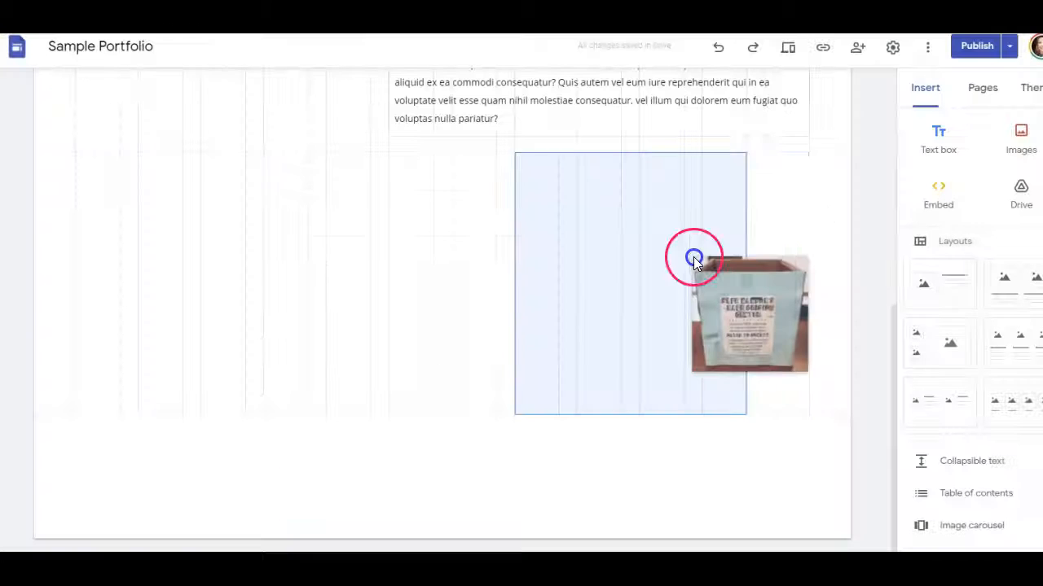
left_click_drag(693, 256, 706, 257)
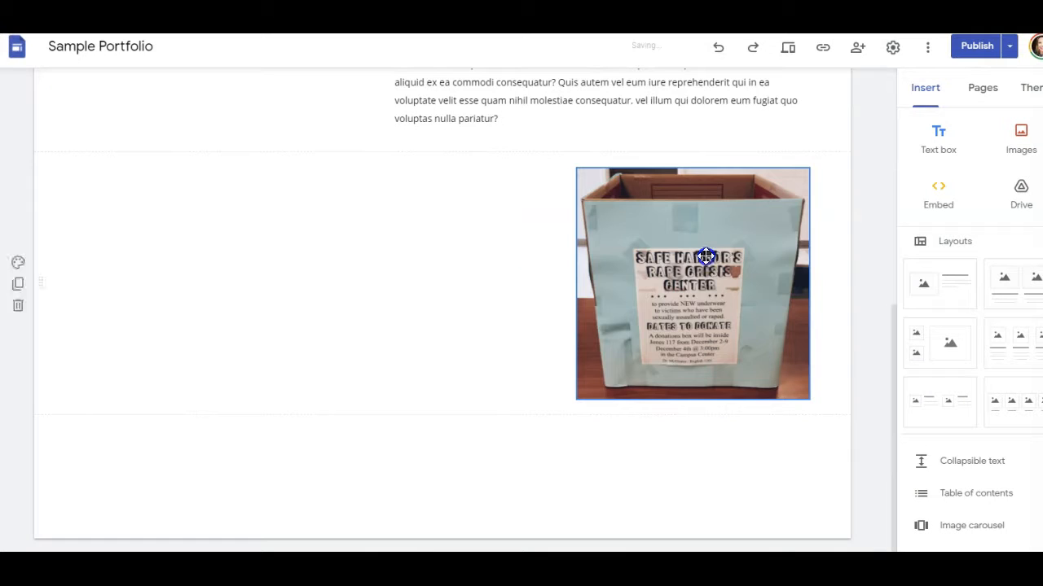
Add a text box beside the donation box photo and set its text style to Title.
left_click(414, 320)
left_click(936, 148)
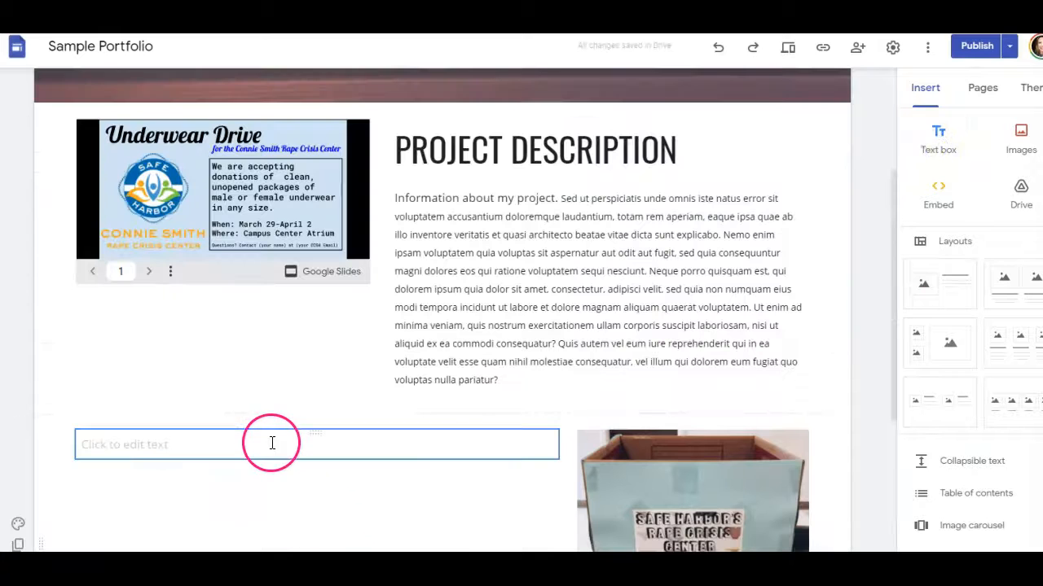
scroll(272, 443, "down", 2)
left_click(144, 240)
left_click(167, 205)
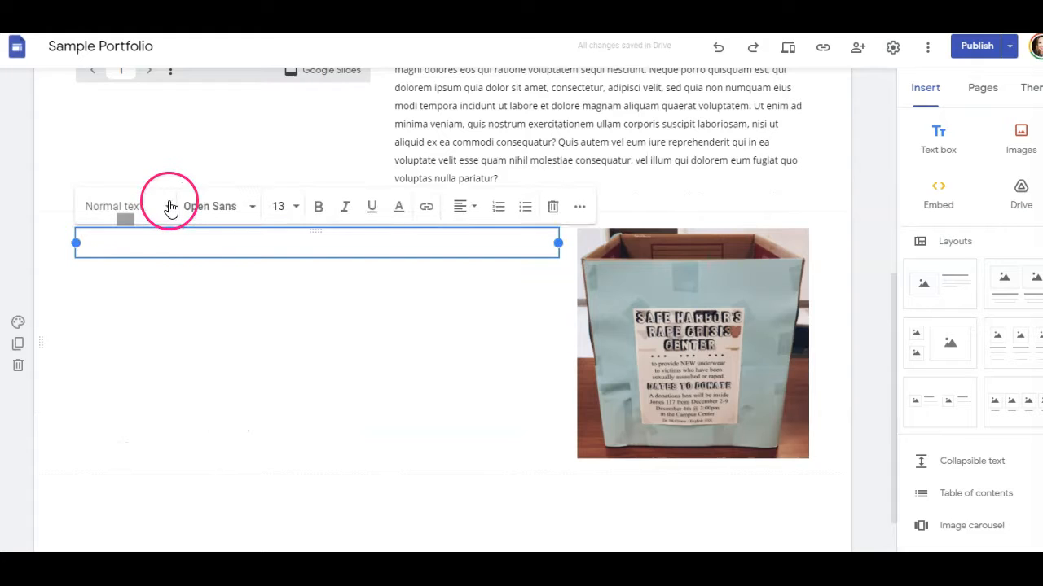
left_click(144, 261)
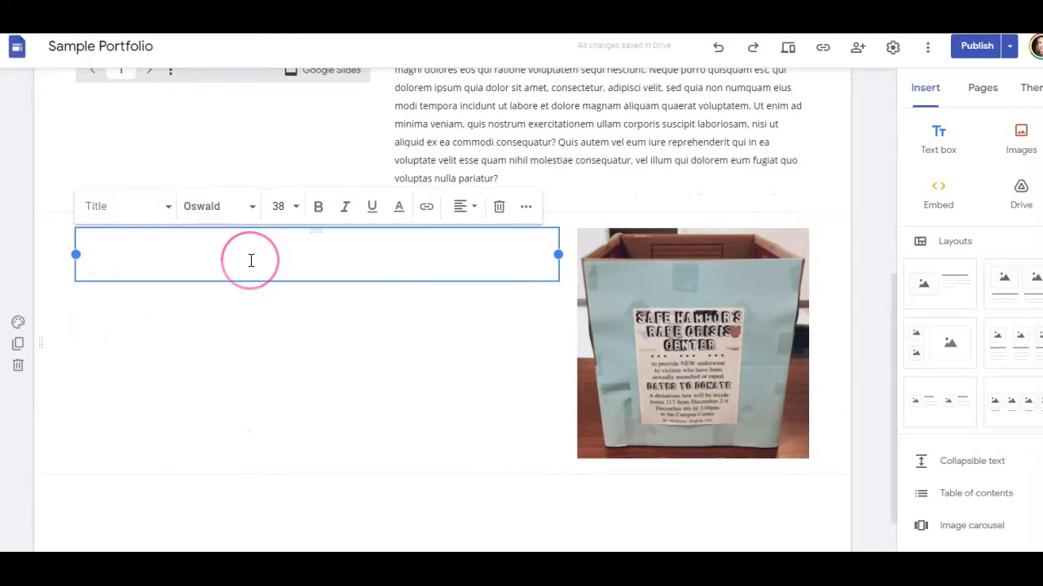
Enter "PROJECT RESULTS" in the text box beside the donation box photo.
type("PROJECT ")
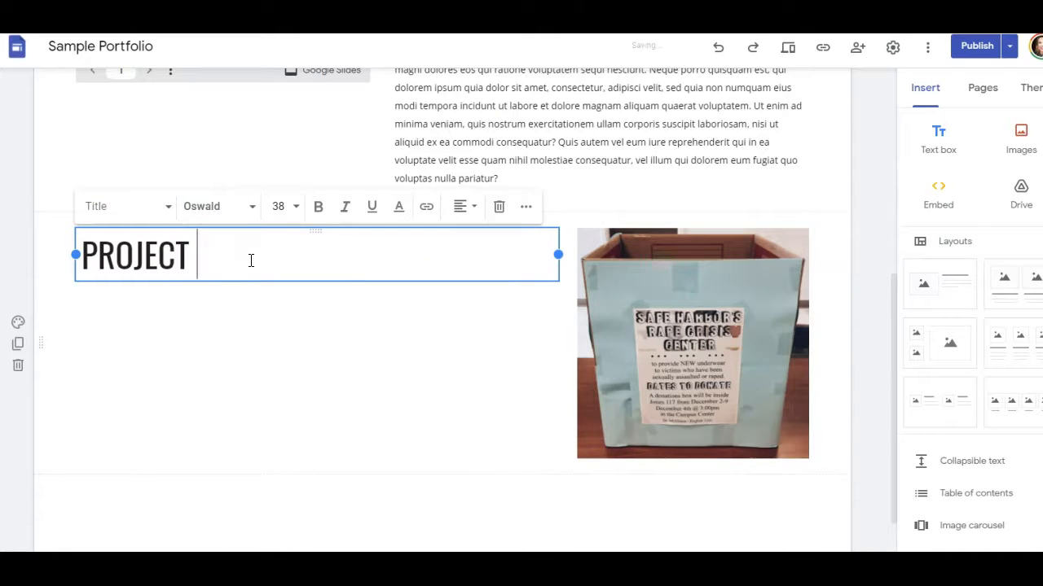
type("RESULTS")
key("BackSpace")
type("T DE")
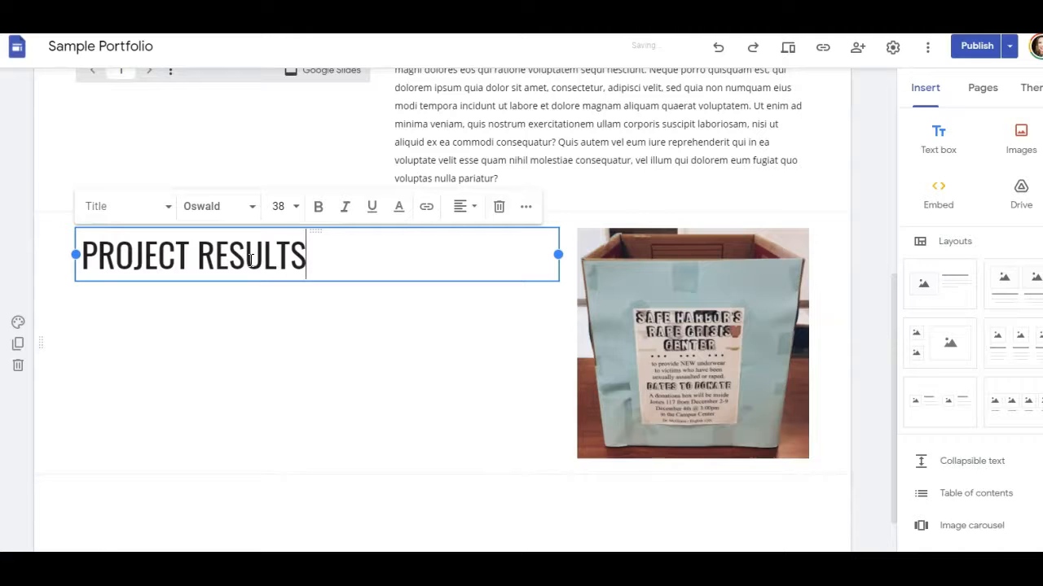
type("S")
Change both the "PROJECT DESCRIPTION" and "PROJECT RESULTS" titles to the Heading style.
scroll(440, 162, "up", 3)
left_click(446, 150)
left_click(464, 99)
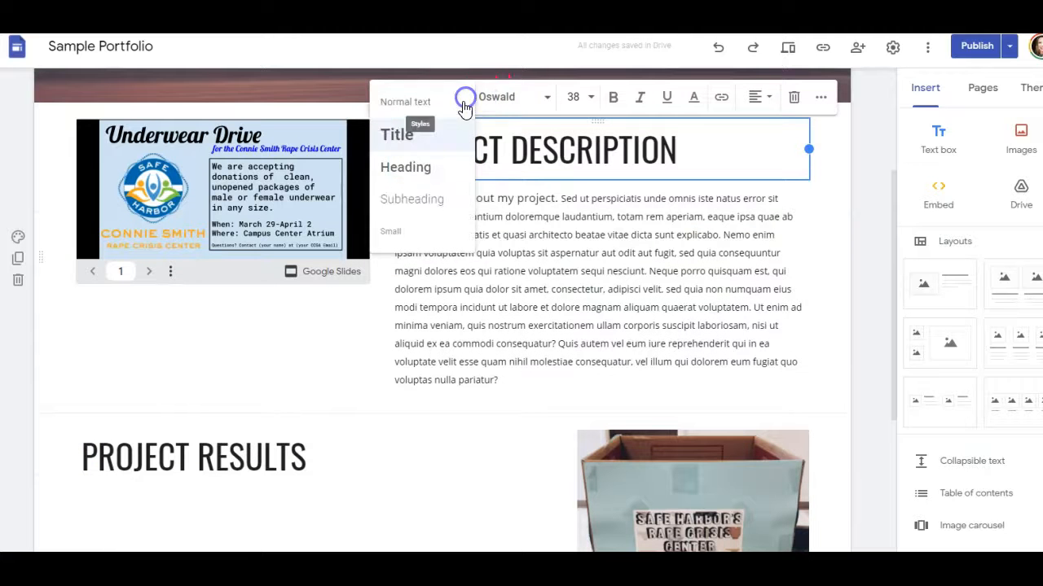
left_click(431, 166)
triple_click(276, 428)
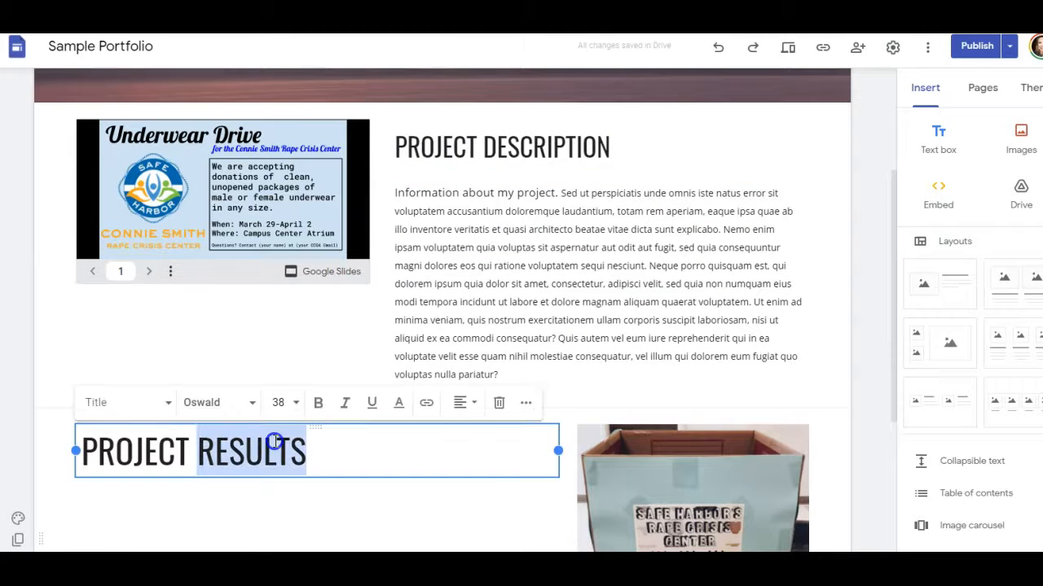
left_click(157, 414)
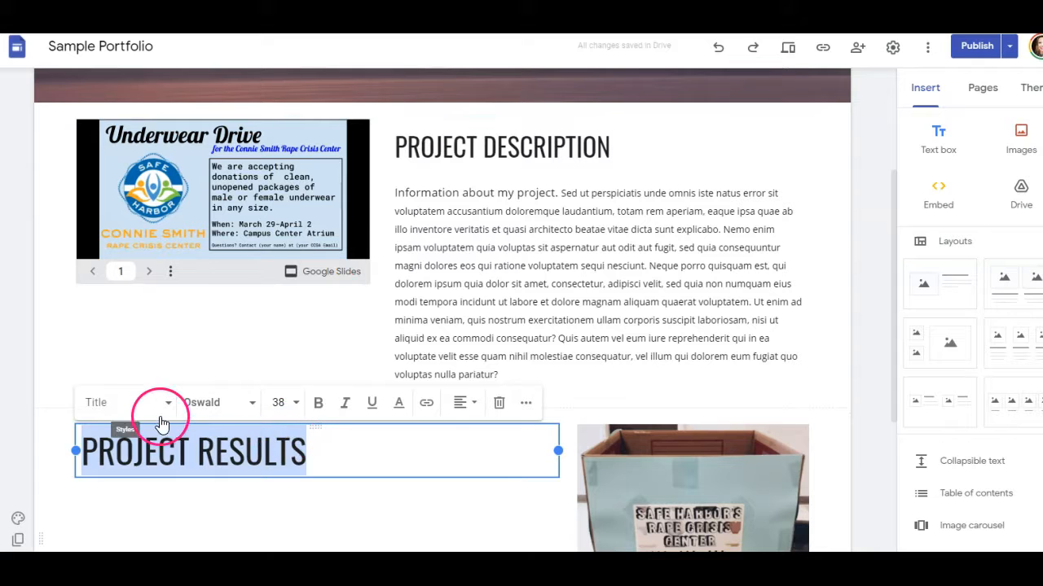
left_click(147, 475)
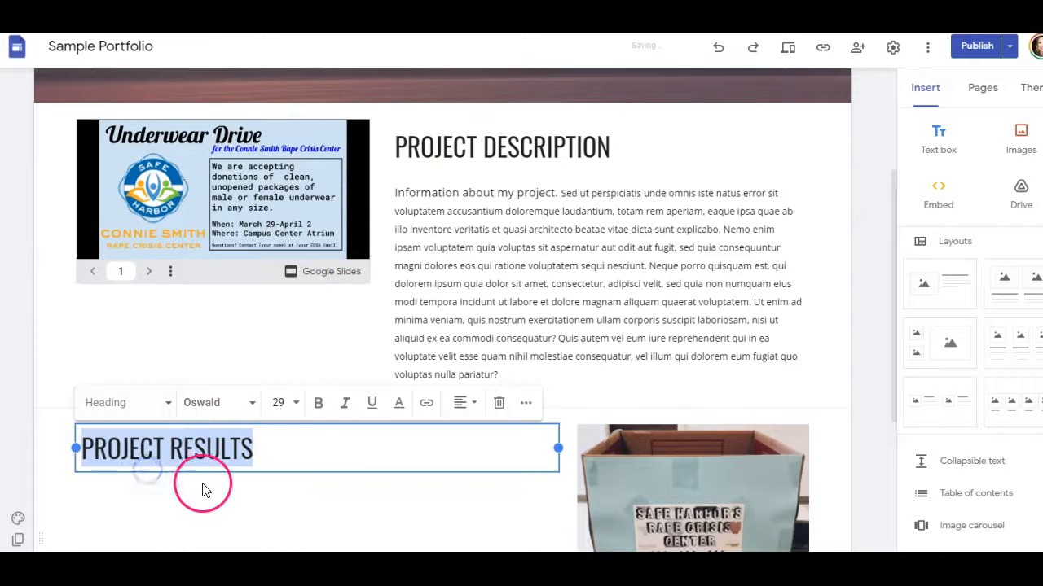
Add a text box below the "PROJECT RESULTS" heading, beside the photo, and fill it with the "Sed ut perspiciatis unde omnis" placeholder paragraph.
left_click(200, 484)
left_click(959, 159)
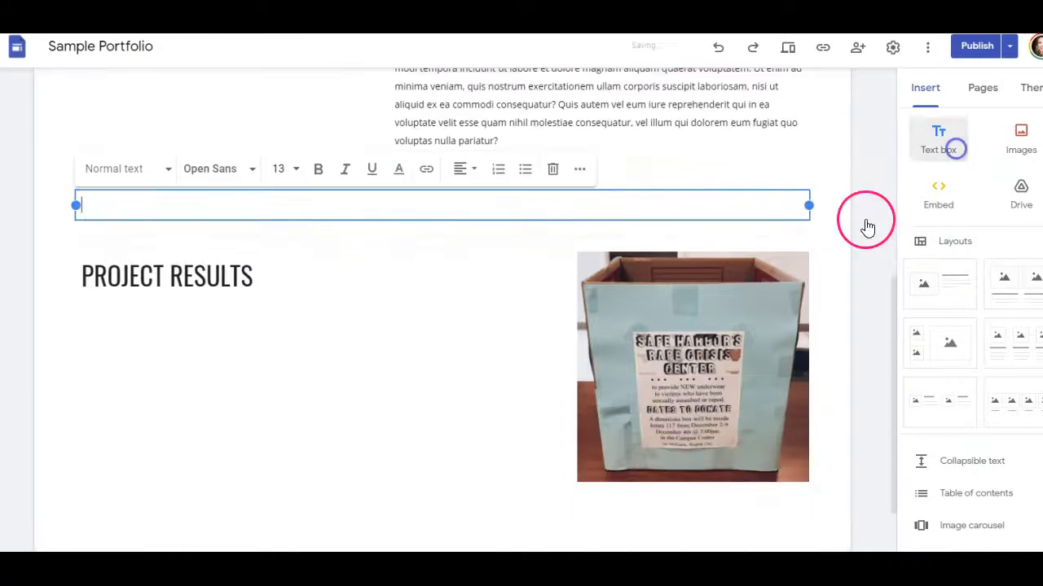
left_click_drag(443, 137, 225, 258)
left_click(239, 312)
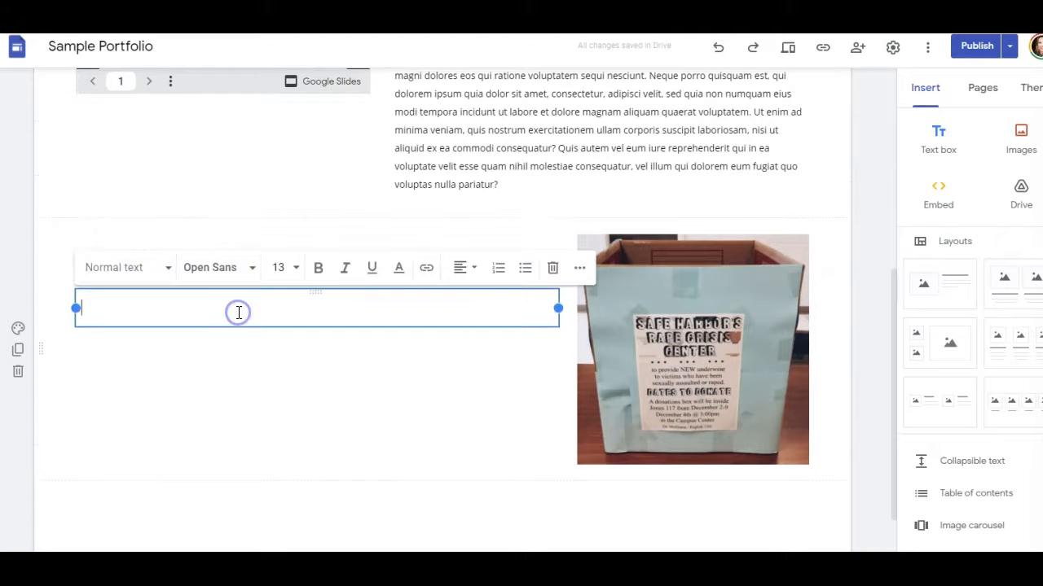
type("Sed ut perspiciatis unde omnis iste natus error sit voluptatem accusantium doloremque laudantium, totam rem aperiam, eaque ipsa quae ab illo inventore veritatis et quasi architecto beatae vitae dicta sunt explicabo. Nemo enim ipsam voluptatem quia voluptas sit aspernatur aut odit aut fugit, sed quia consequuntur magni dolores eos qui ratione voluptatem sequi nesciunt. Neque porro quisquam est, qui dolorem ipsum quia dolor sit amet, consectetur, adipisci velit, sed quia non numquam eius modi tempora incidunt ut labore et dolore magnam aliquam quaerat voluptatem. Ut enim ad minima veniam, quis nostrum exercitationem ullam corporis suscipit laboriosam, nisi ut aliquid ex ea commodi consequatur? Quis autem vel eum iure reprehenderit qui in ea voluptate velit esse quam nihil molestiae consequatur, vel illum qui dolorem eum fugiat quo voluptas nulla pariatur?")
left_click(613, 462)
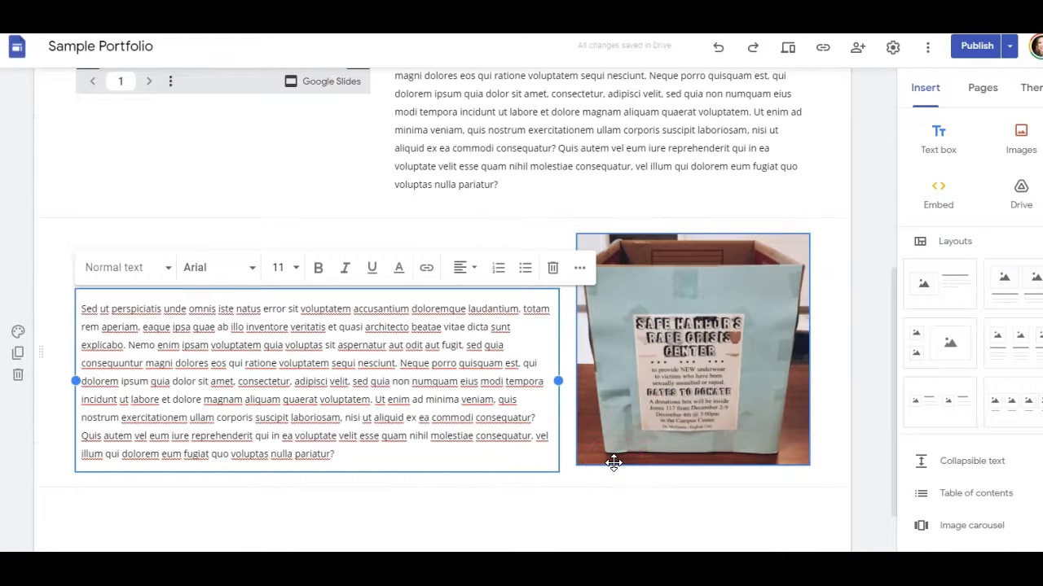
left_click(624, 500)
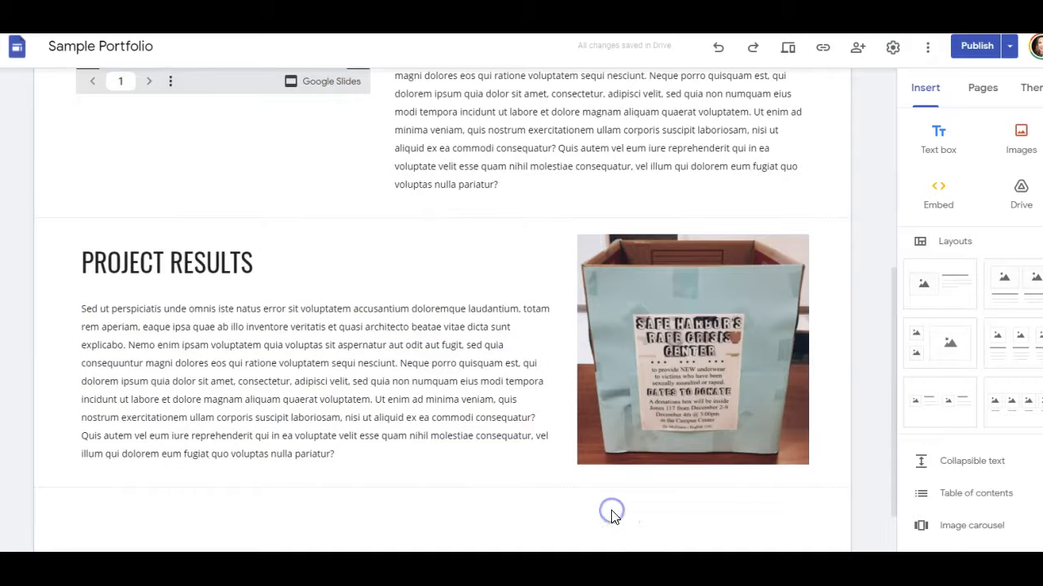
scroll(603, 515, "up", 5)
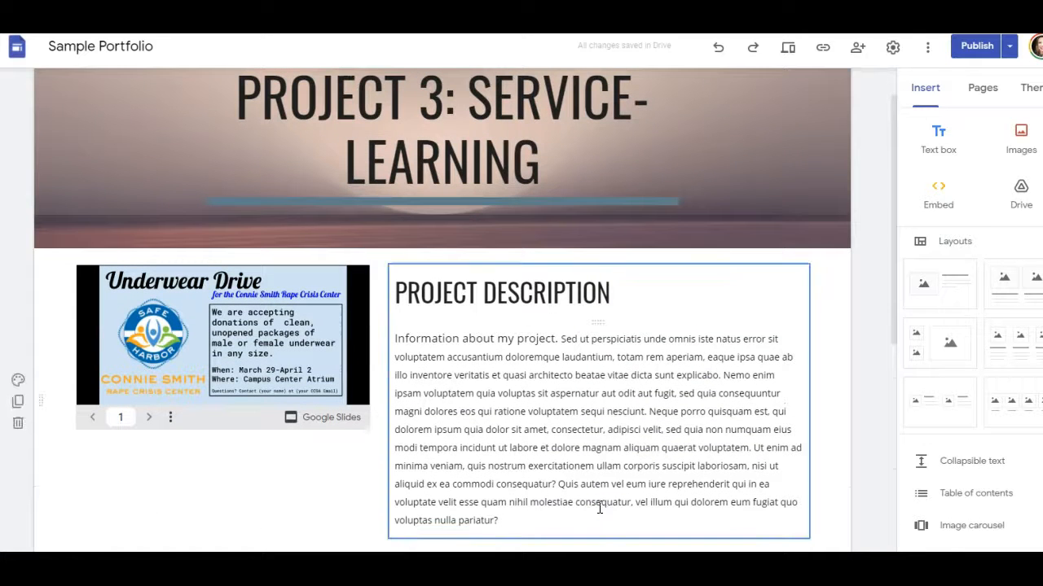
scroll(599, 507, "down", 2)
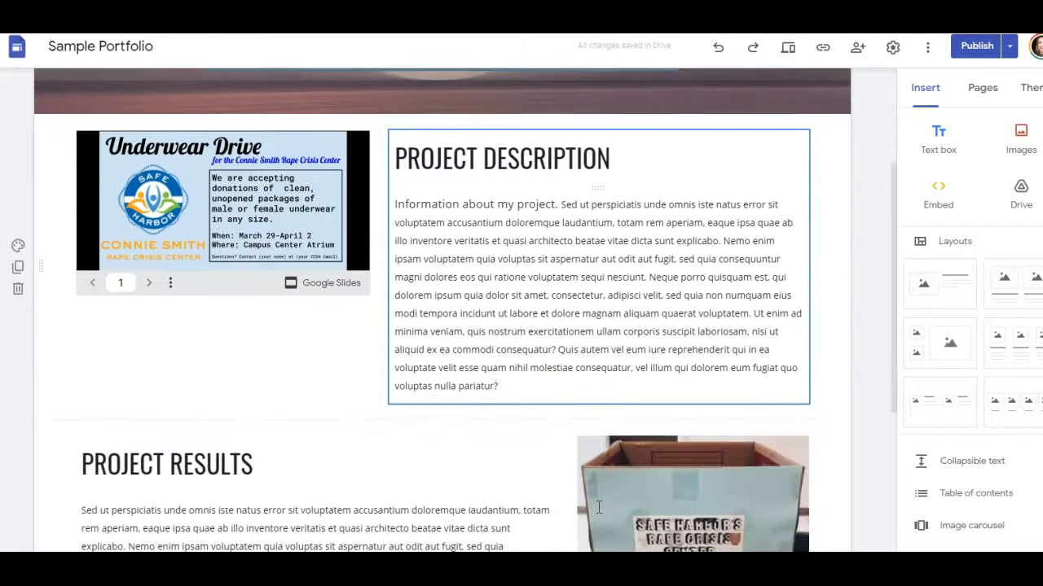
left_click(580, 497)
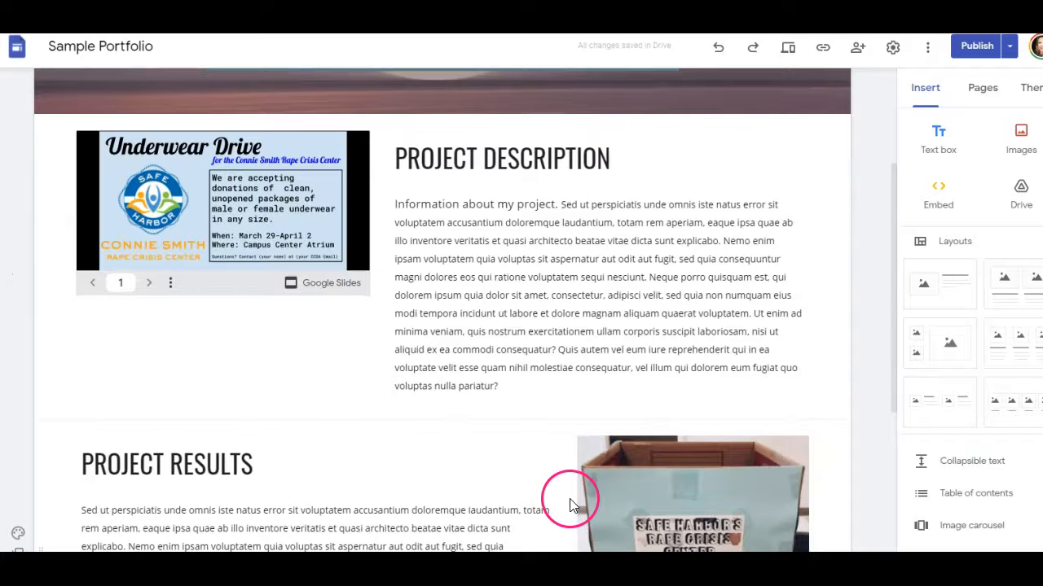
scroll(571, 500, "down", 3)
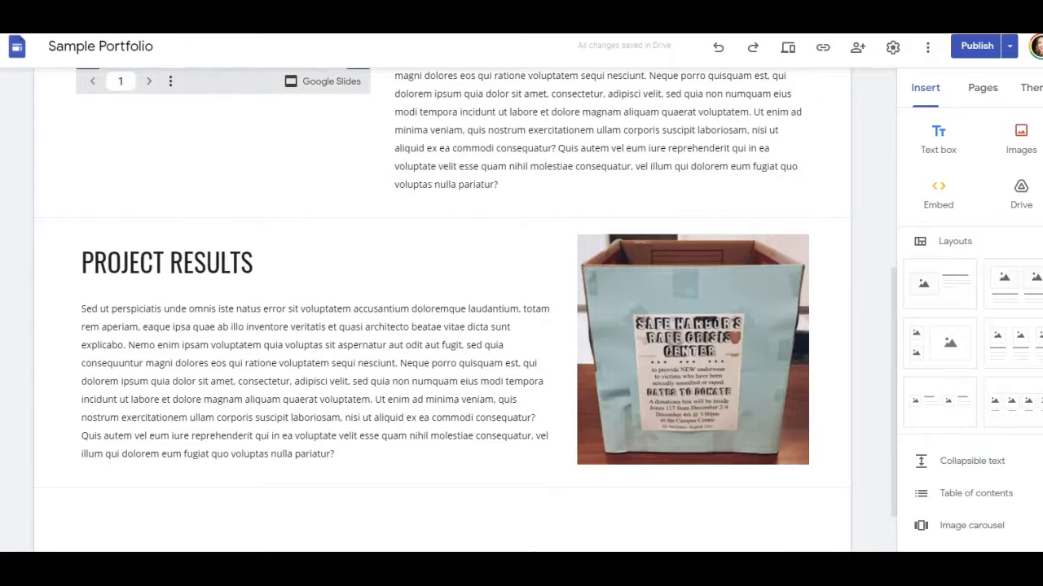
Create a new subpage named "Project 3 Poster" under ENGL 1102.
left_click(984, 90)
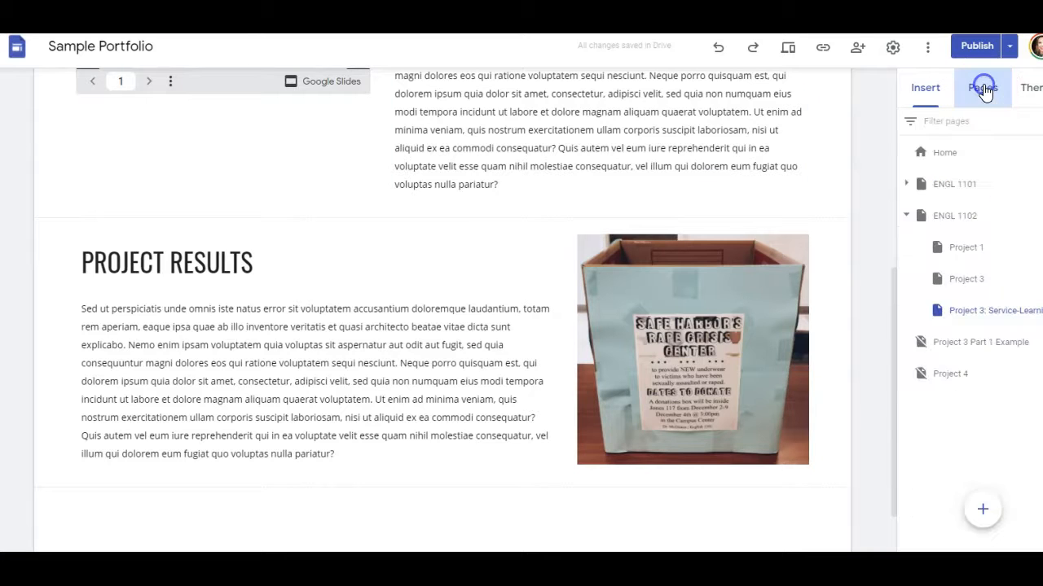
left_click(995, 514)
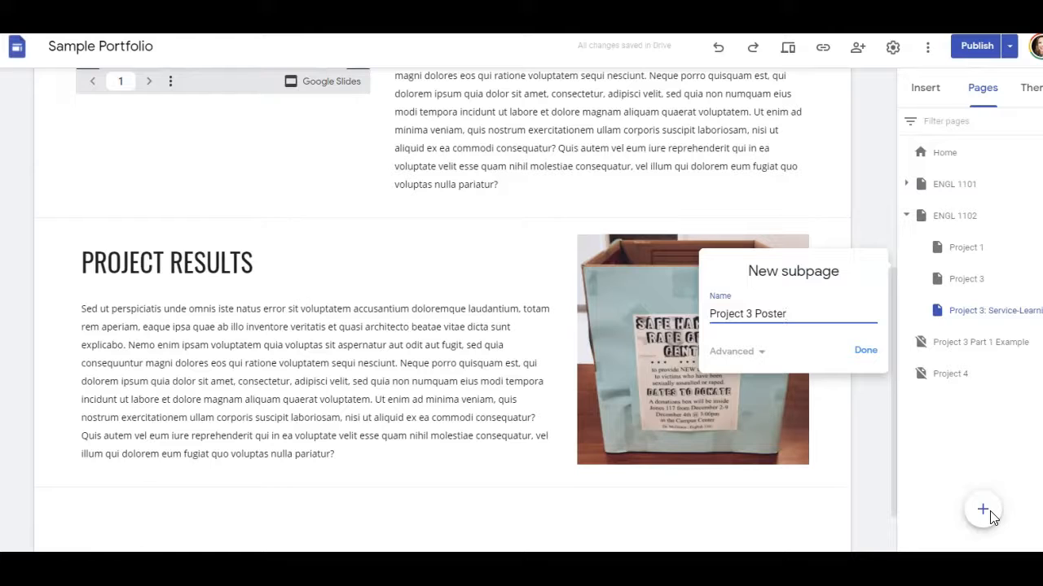
left_click(865, 354)
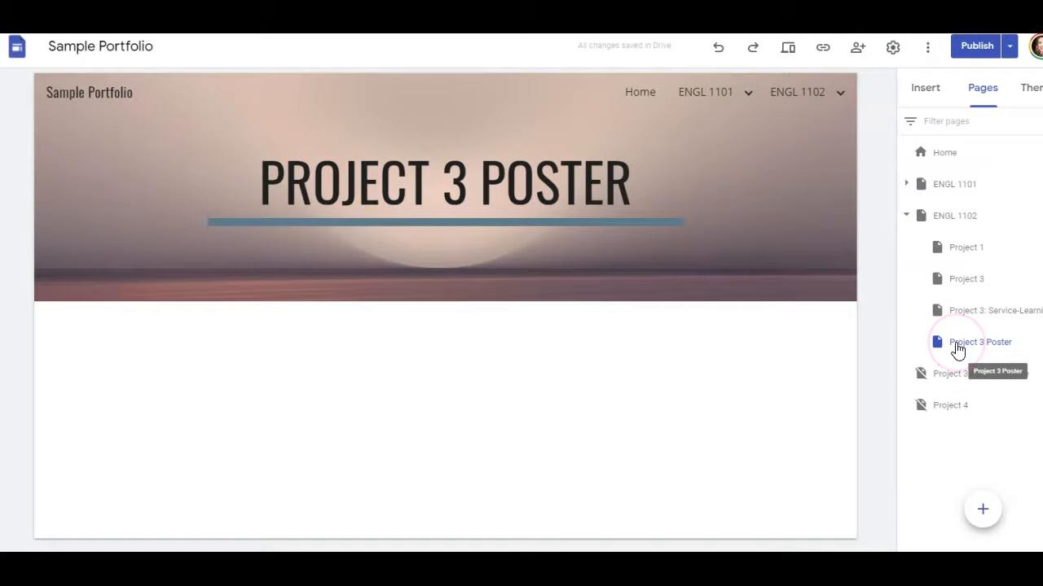
Nest the "Project 3 Poster" page under "Project 3: Service-Learning" in the site's page hierarchy.
left_click_drag(957, 348, 966, 308)
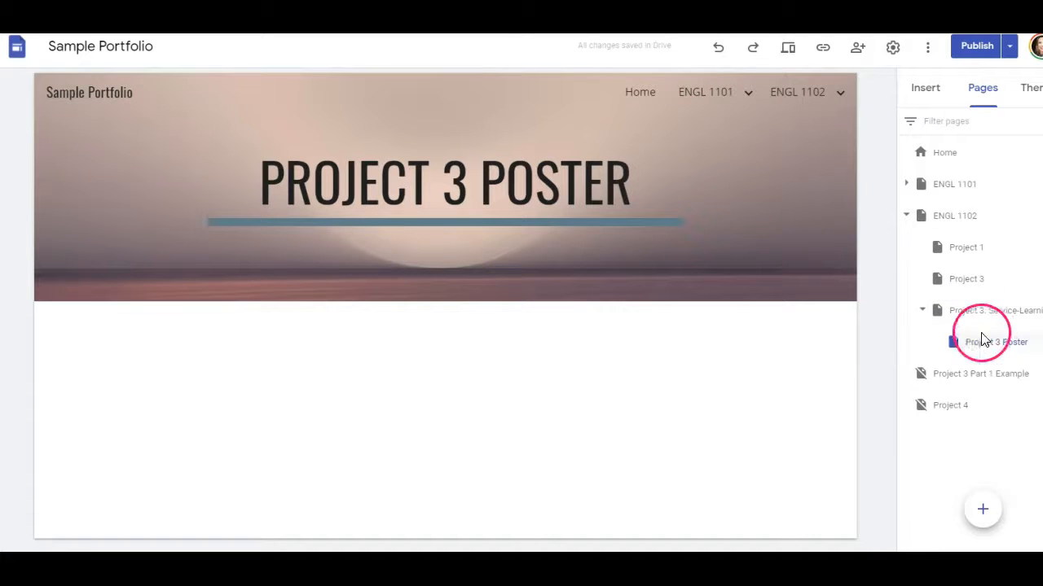
left_click(921, 312)
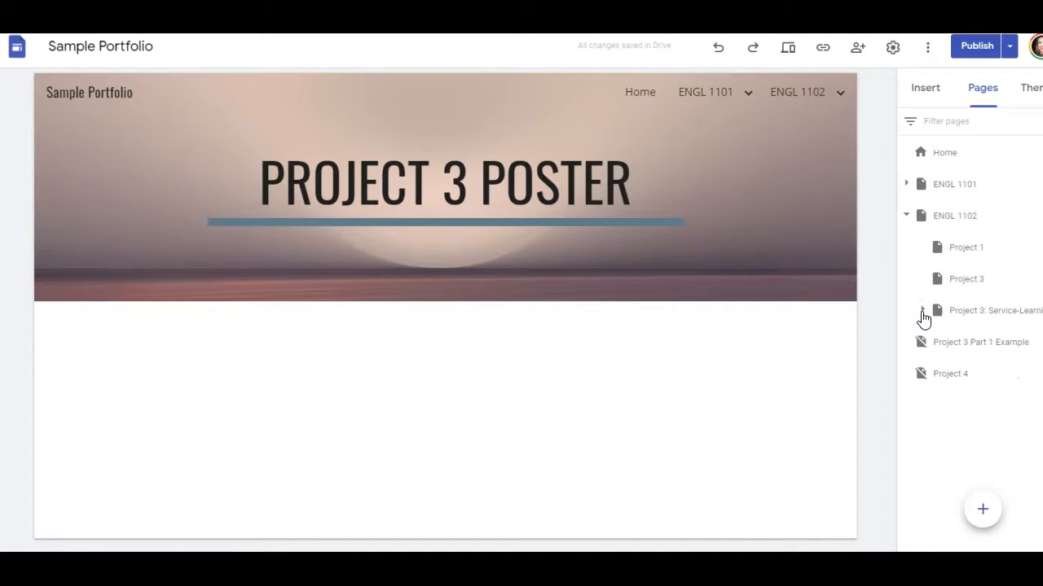
left_click(922, 312)
left_click(379, 478)
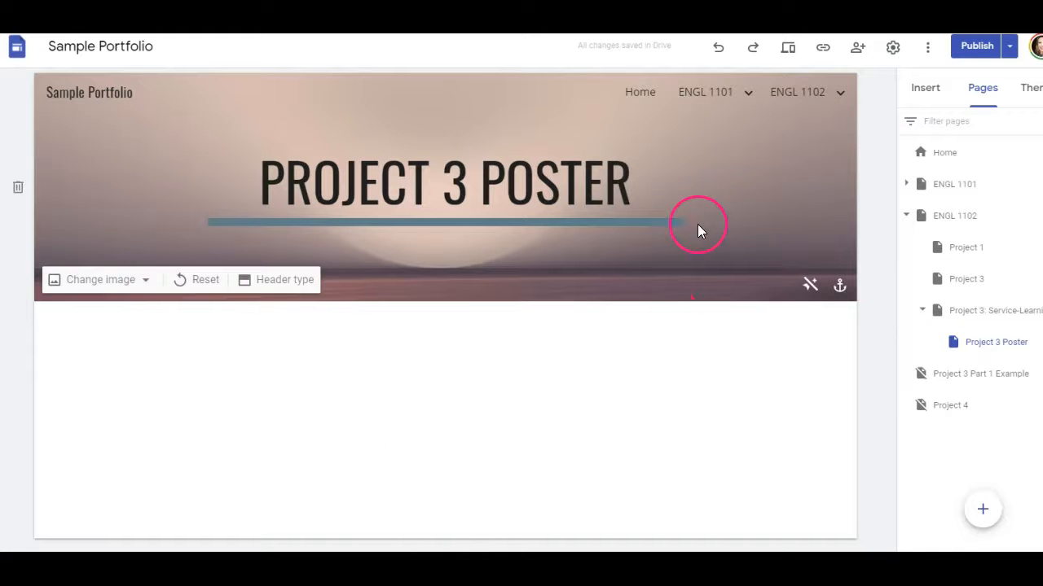
Search Drive for "poster" and insert the white and turquoise "Poster Presentation" slide deck into the Project 3 Poster page.
left_click(935, 93)
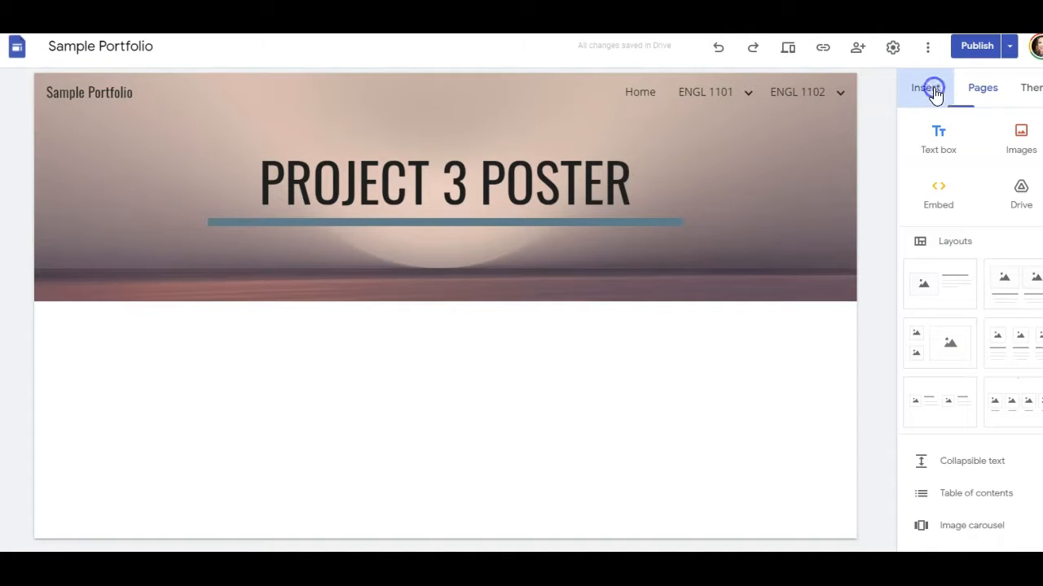
left_click(1028, 197)
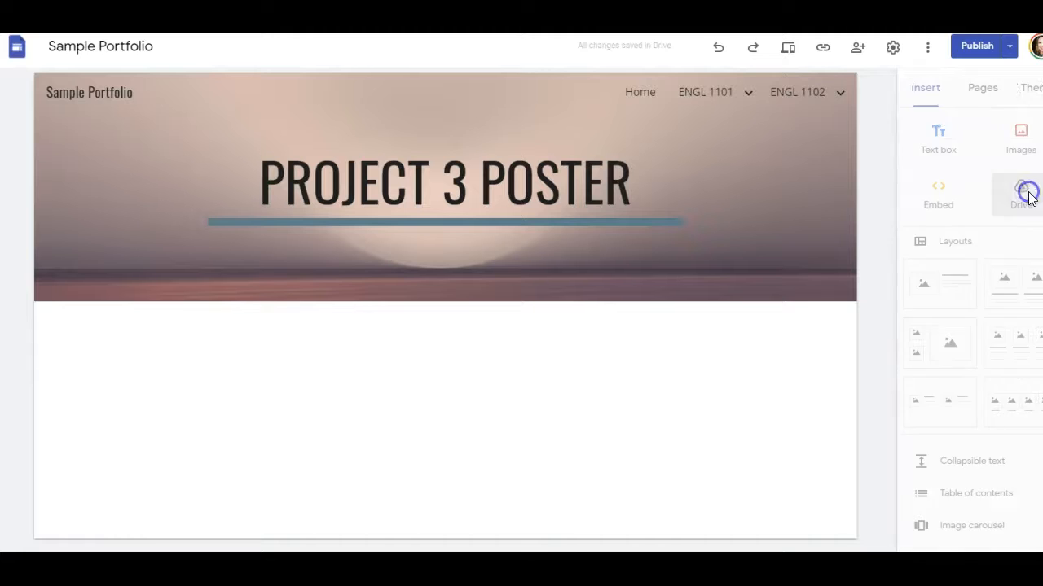
left_click(1007, 92)
left_click(964, 83)
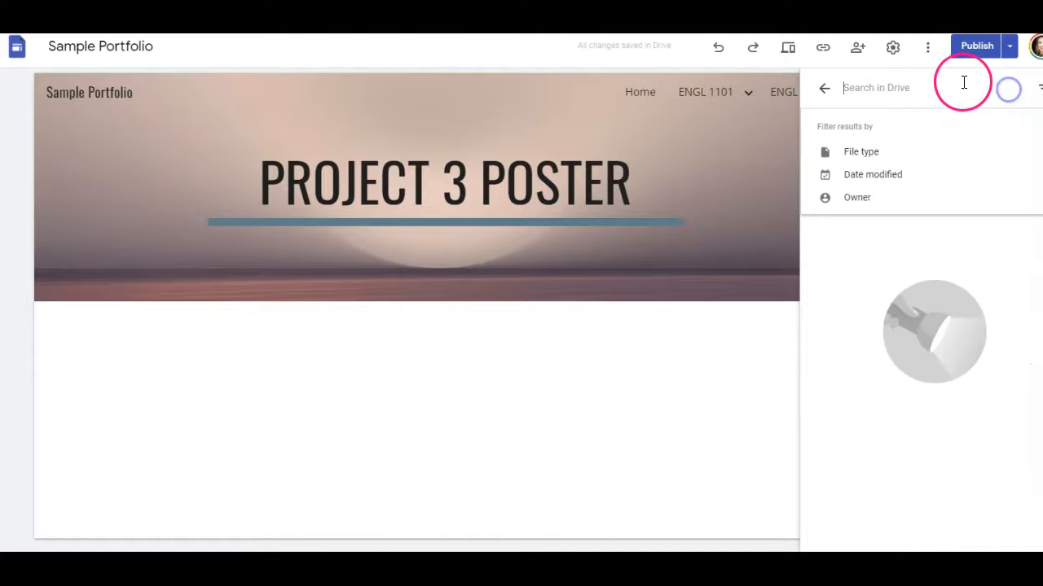
type("poster")
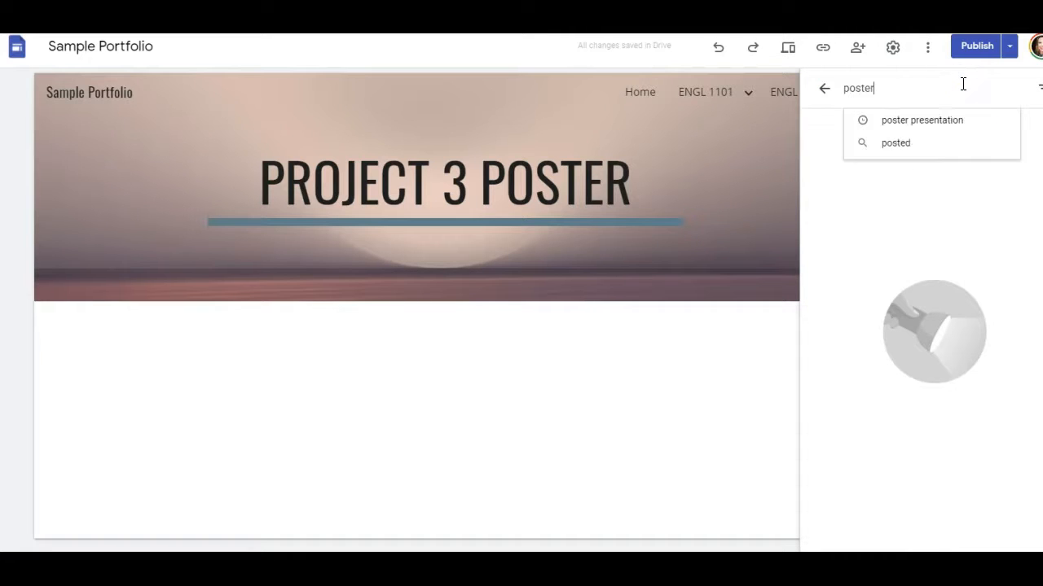
key("Return")
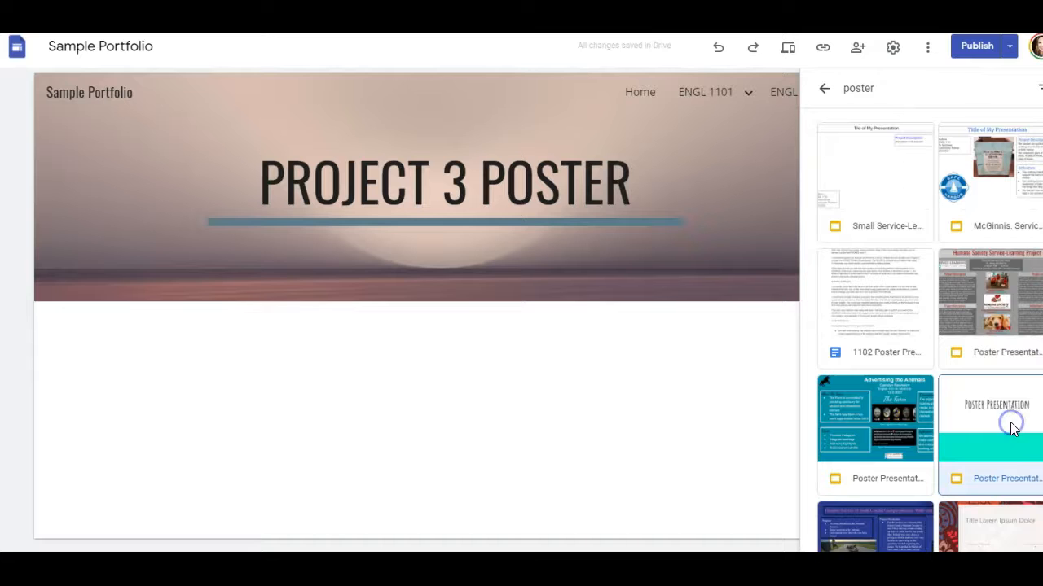
left_click(1010, 424)
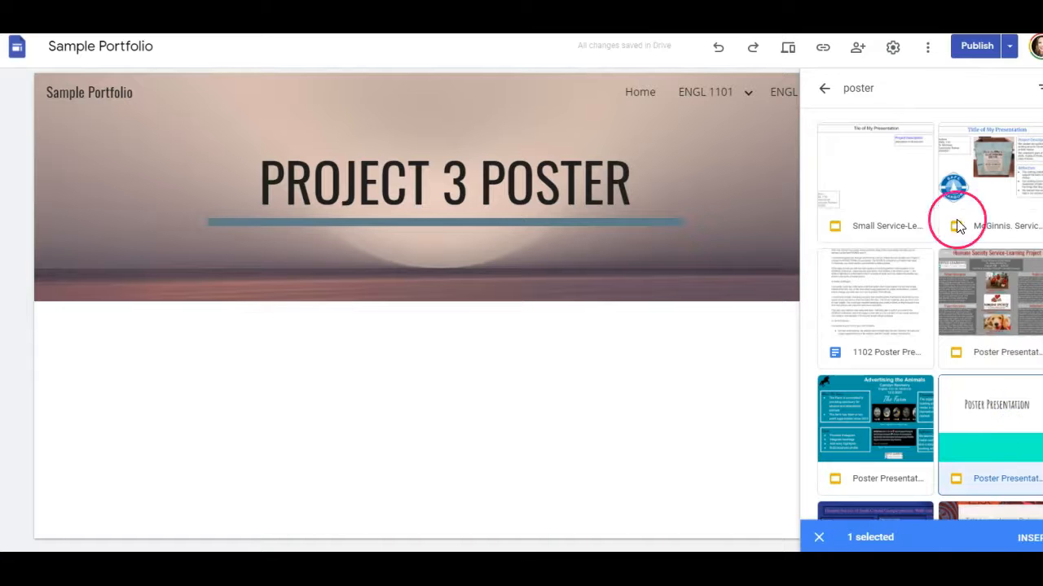
left_click(1029, 539)
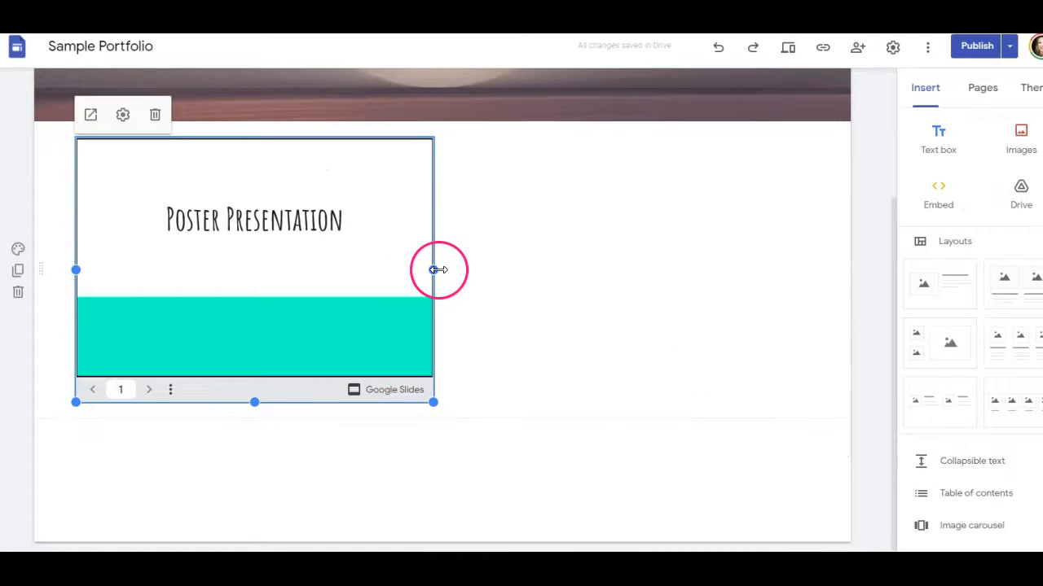
Enlarge the embedded poster presentation to the full width of its section and increase its height so the slide nearly fills the frame.
left_click_drag(437, 269, 812, 269)
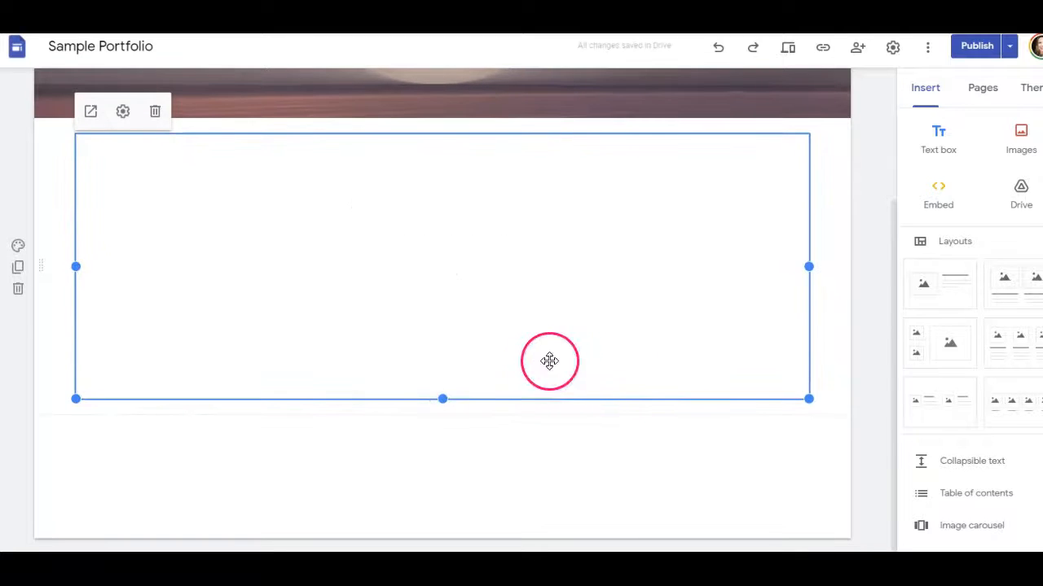
left_click_drag(455, 399, 461, 541)
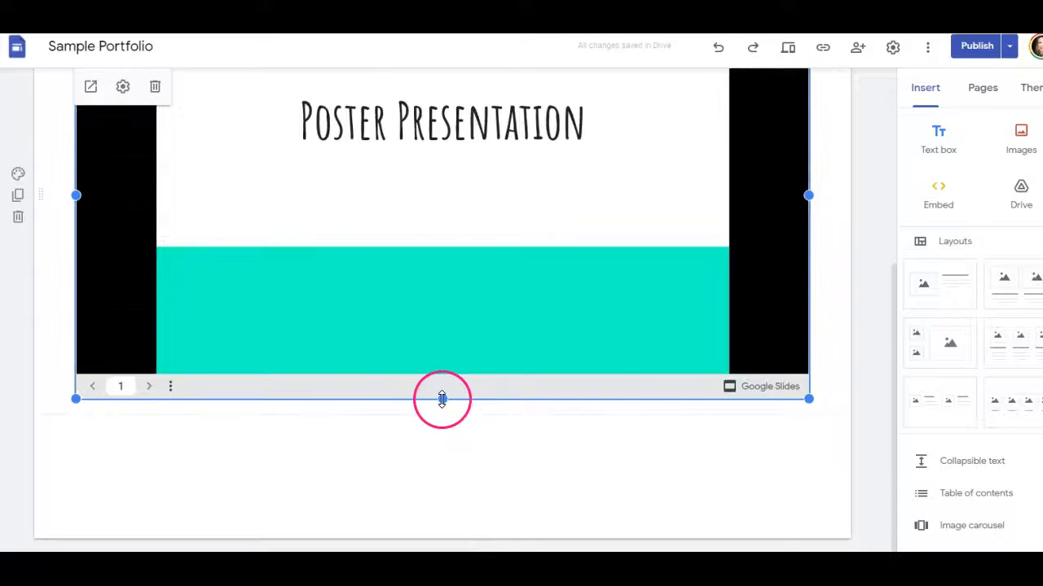
left_click_drag(442, 399, 445, 480)
scroll(453, 405, "up", 5)
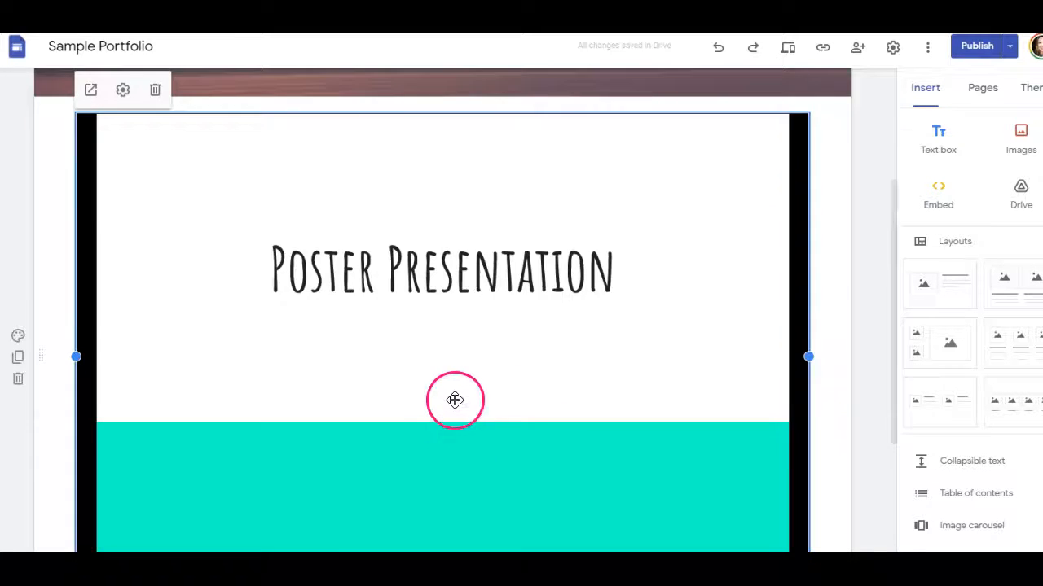
scroll(455, 397, "up", 1)
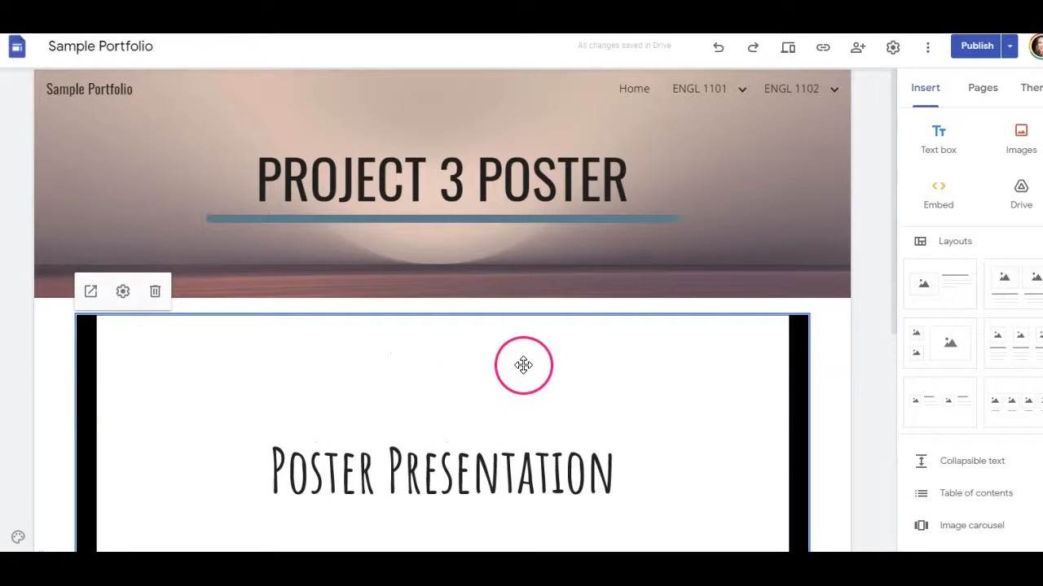
Publish the reviewed site changes and open the published site.
left_click(979, 48)
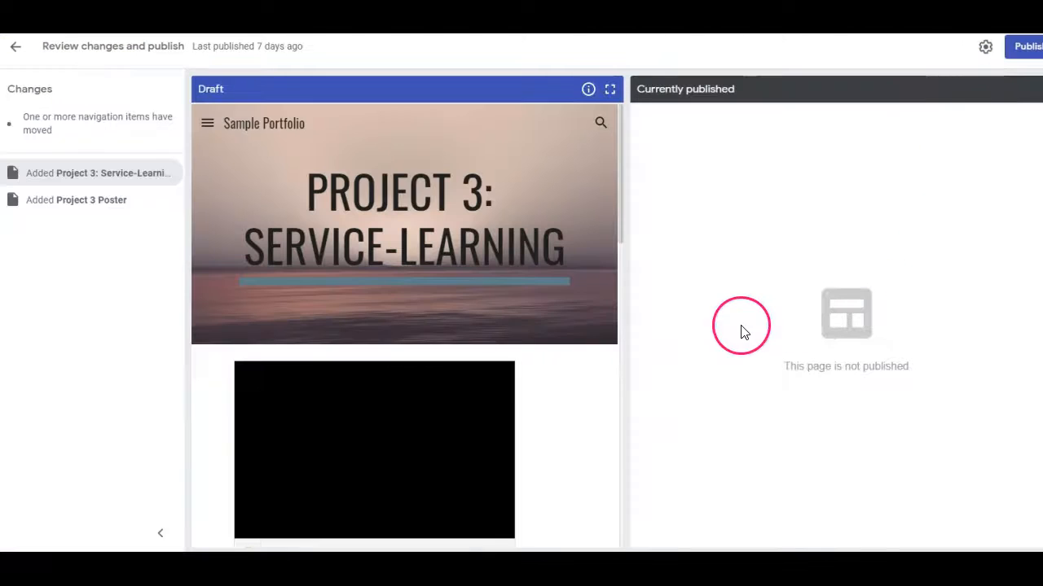
left_click(1016, 53)
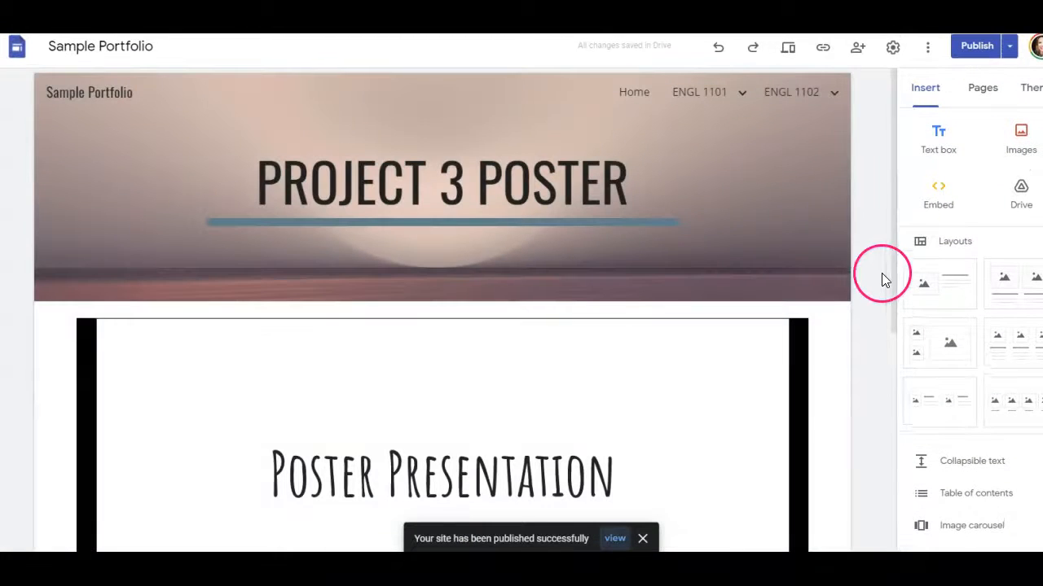
left_click(1010, 49)
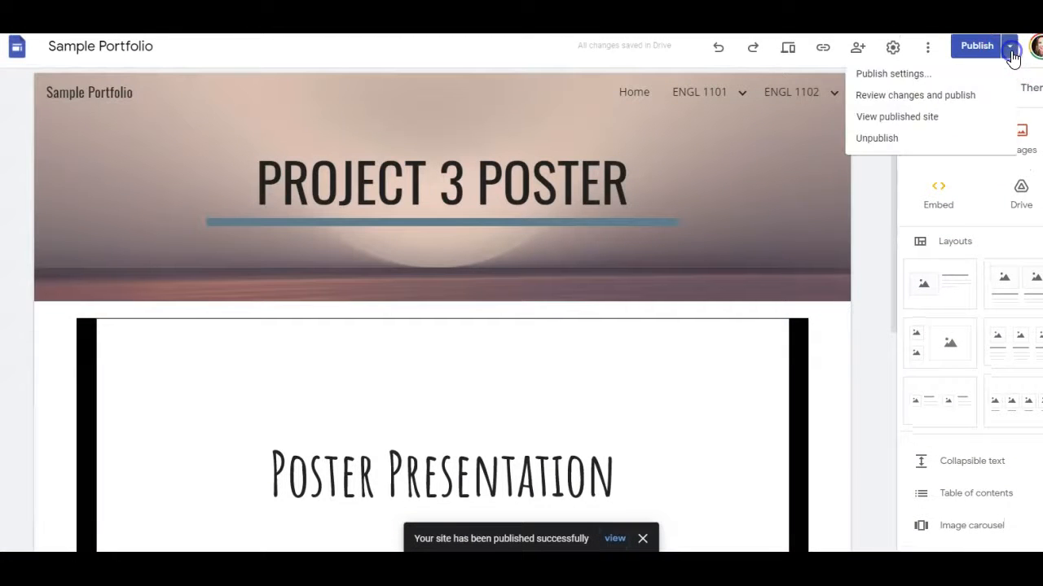
left_click(919, 128)
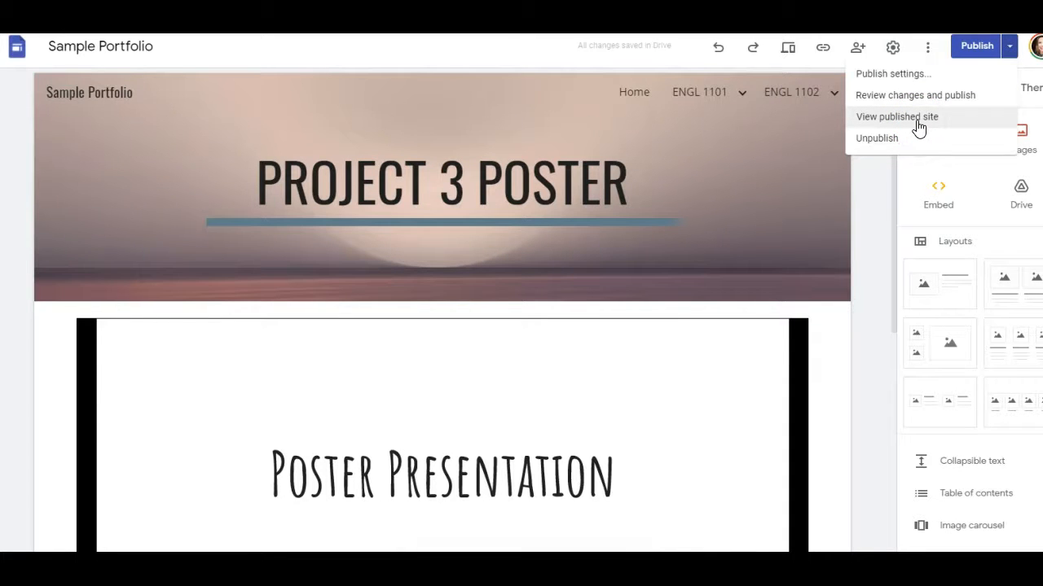
left_click(919, 128)
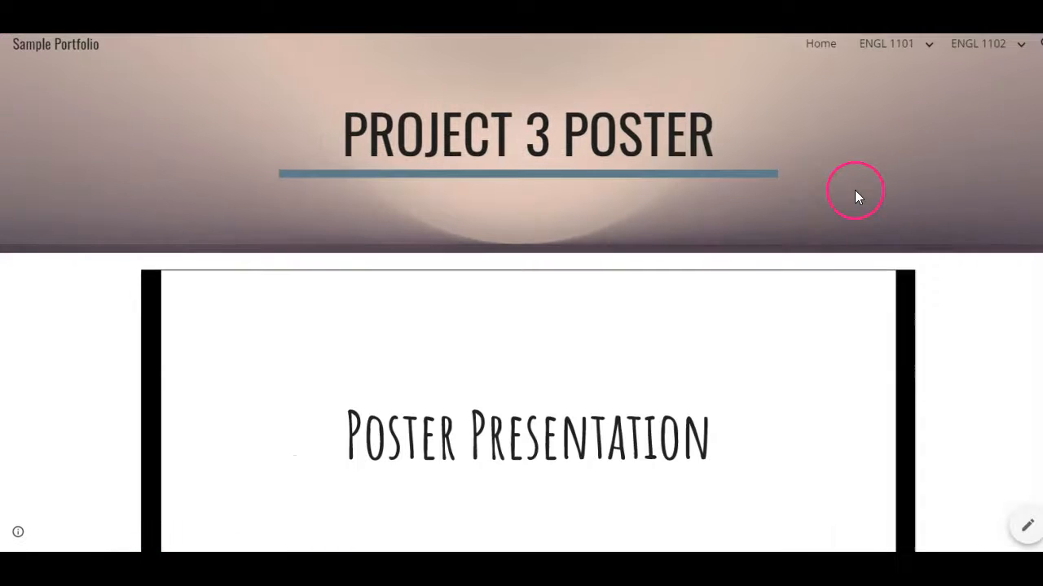
Check the published poster page, the ENGL 1101 and ENGL 1102 subpage lists, and the Project 3: Service-Learning page.
scroll(864, 187, "down", 3)
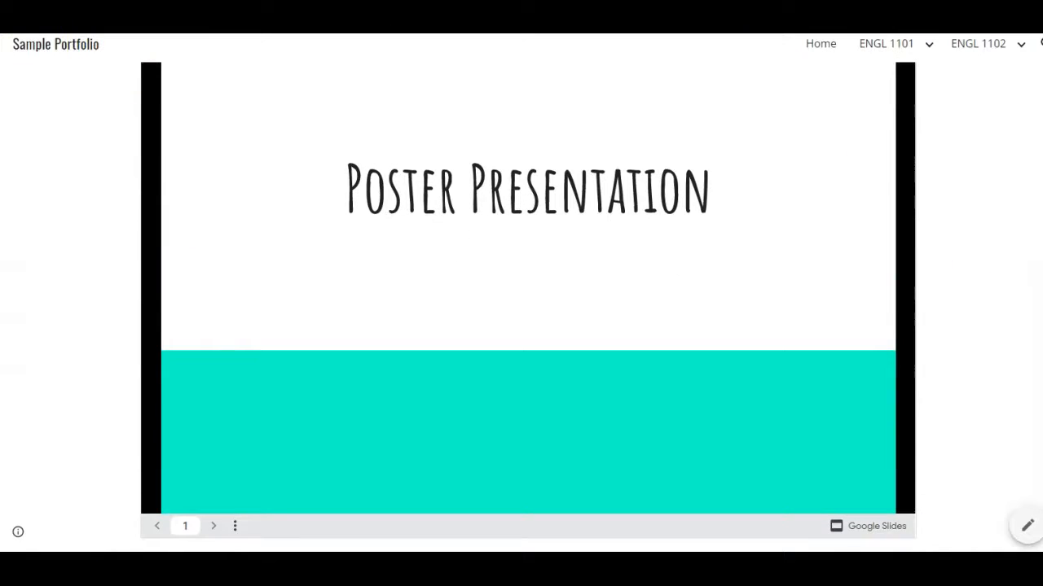
scroll(1028, 228, "up", 3)
mouse_move(928, 44)
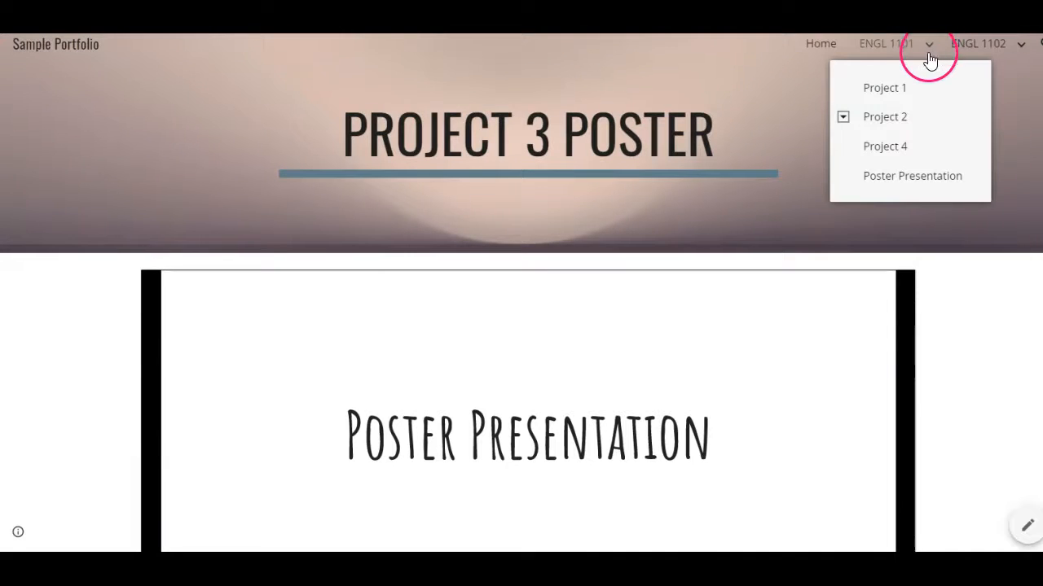
mouse_move(1021, 54)
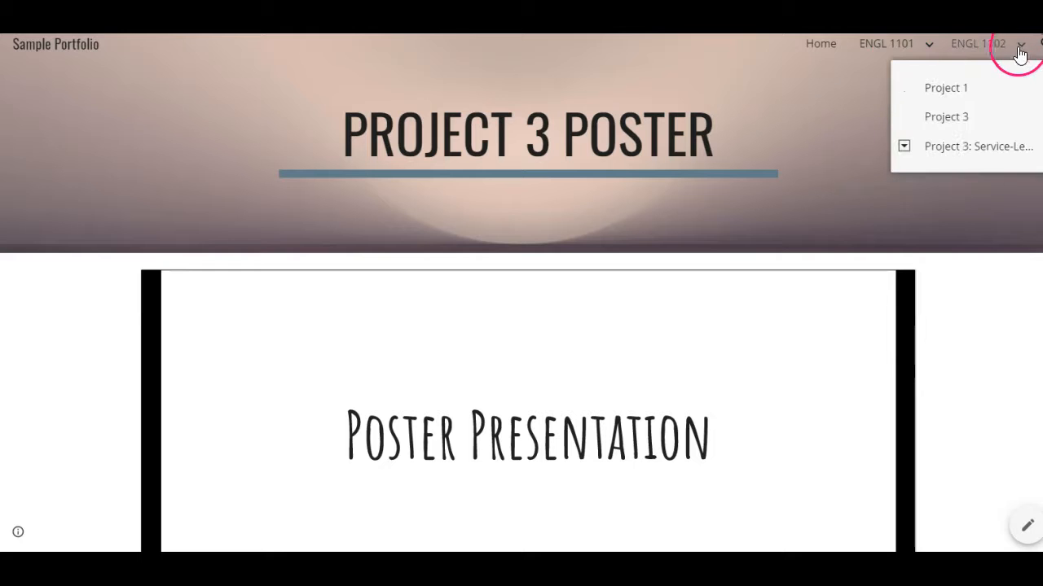
left_click(948, 154)
scroll(880, 318, "down", 2)
scroll(873, 329, "down", 2)
scroll(871, 331, "up", 3)
mouse_move(978, 44)
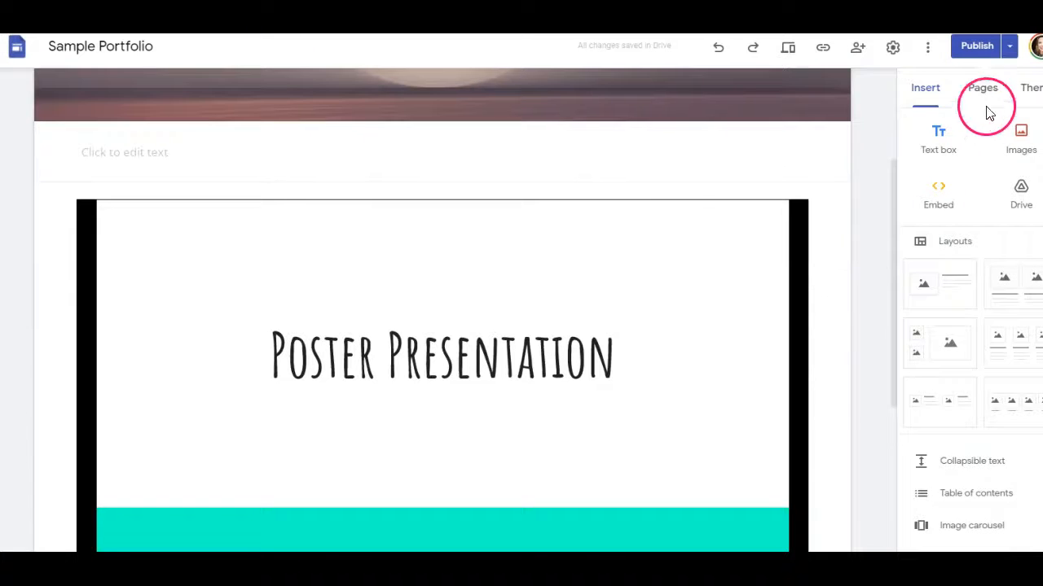
Move the "Project 3: Service-Learning" page with its poster subpage from ENGL 1102 into ENGL 1101, between Project 2 and Project 4.
left_click(984, 89)
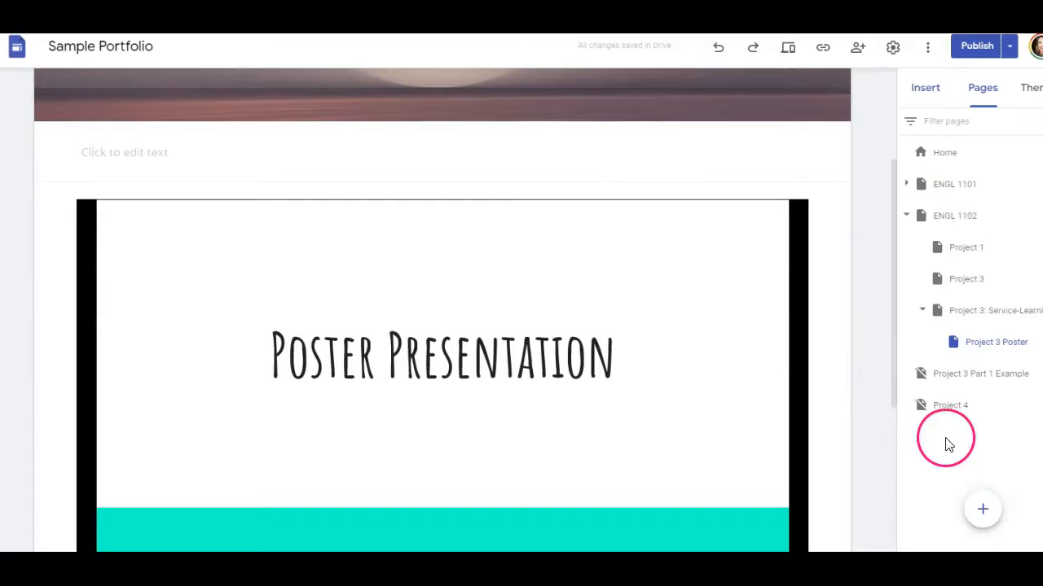
left_click_drag(938, 318, 962, 316)
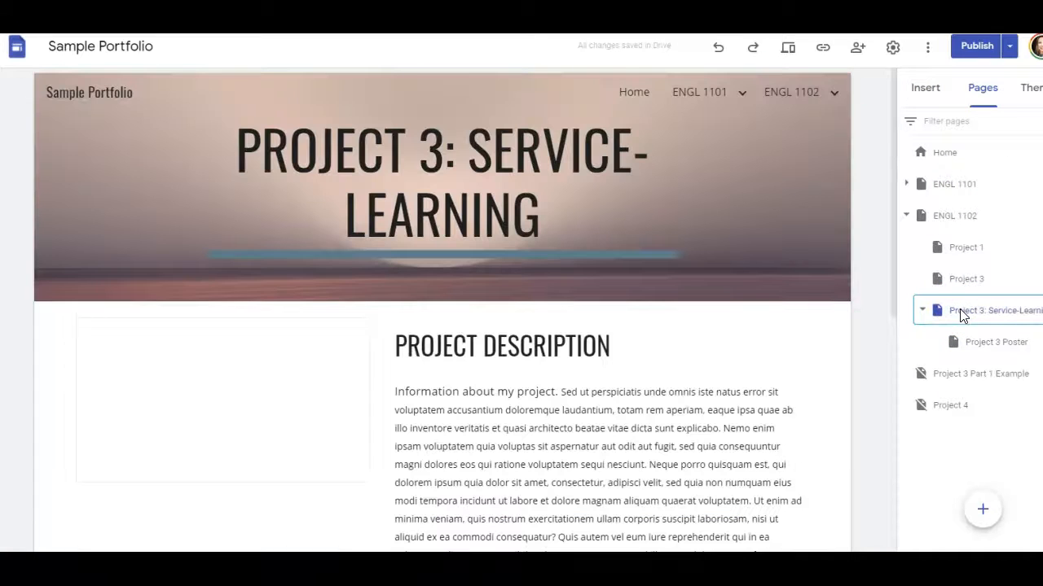
left_click_drag(961, 316, 926, 188)
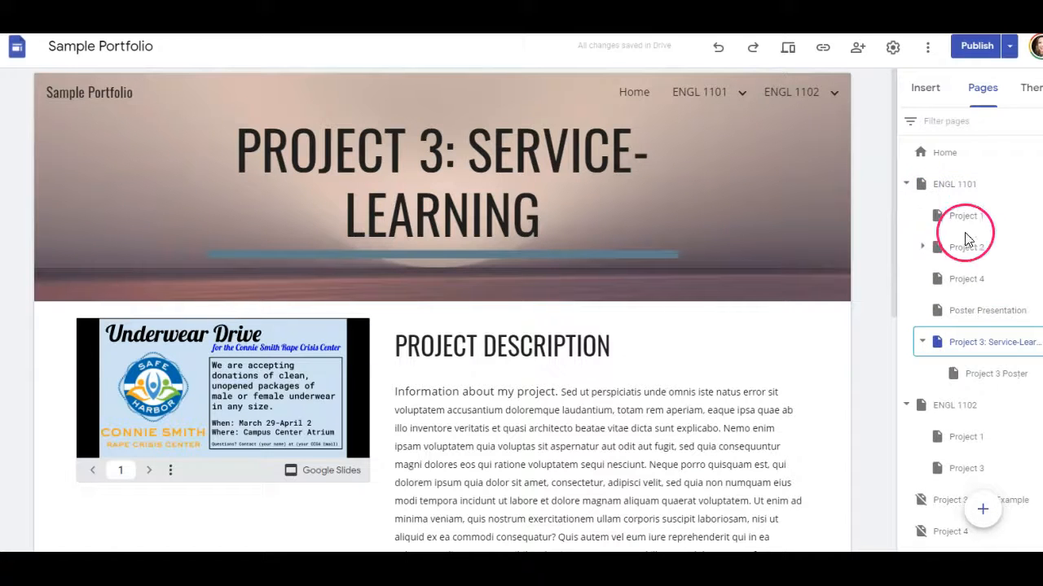
left_click_drag(964, 347, 943, 268)
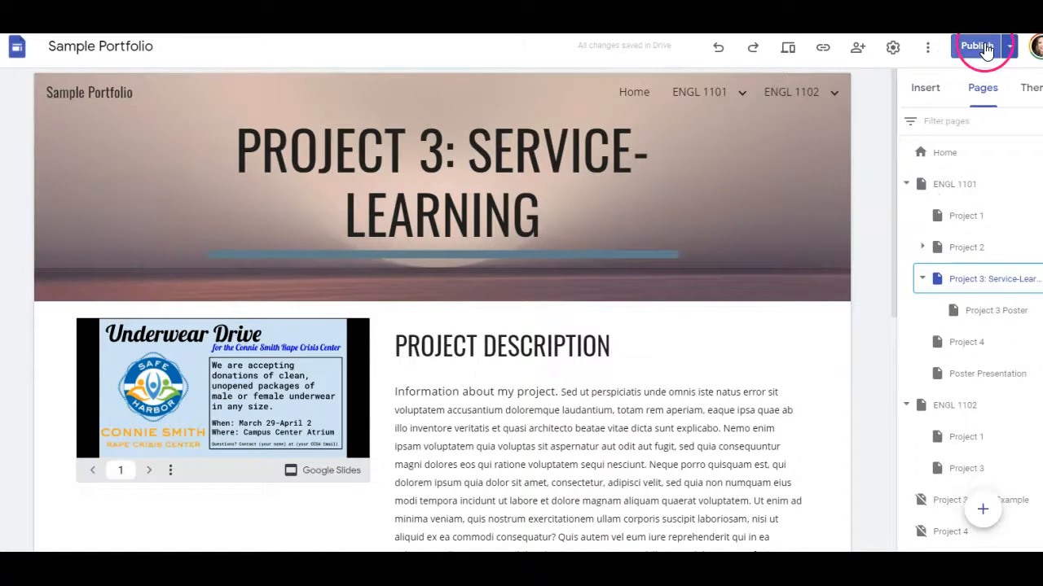
Publish the changed page order and look over the Project 3: Service-Learning page down to its Project Results section.
left_click(979, 47)
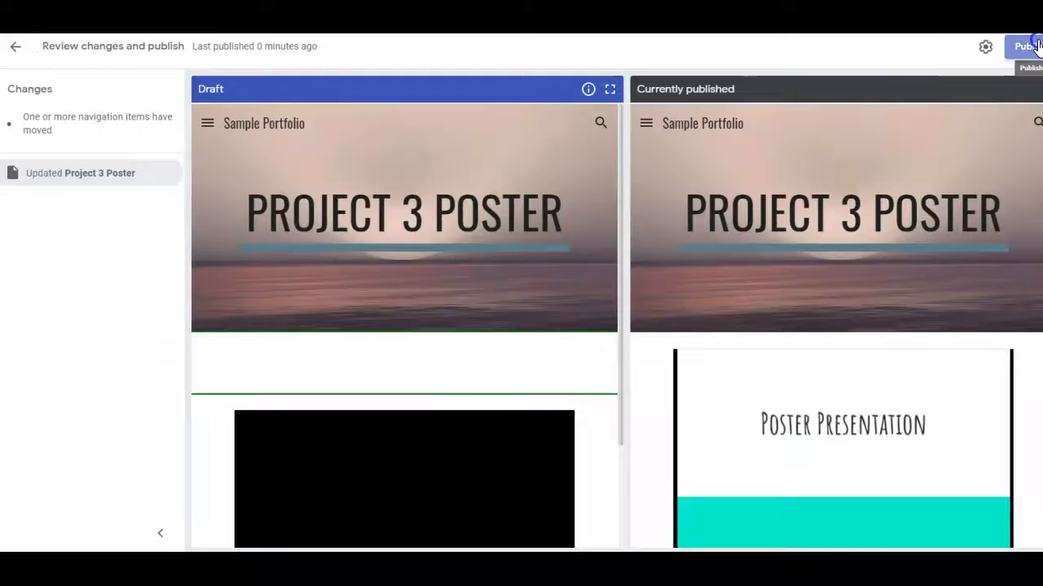
left_click(1028, 46)
scroll(290, 494, "down", 5)
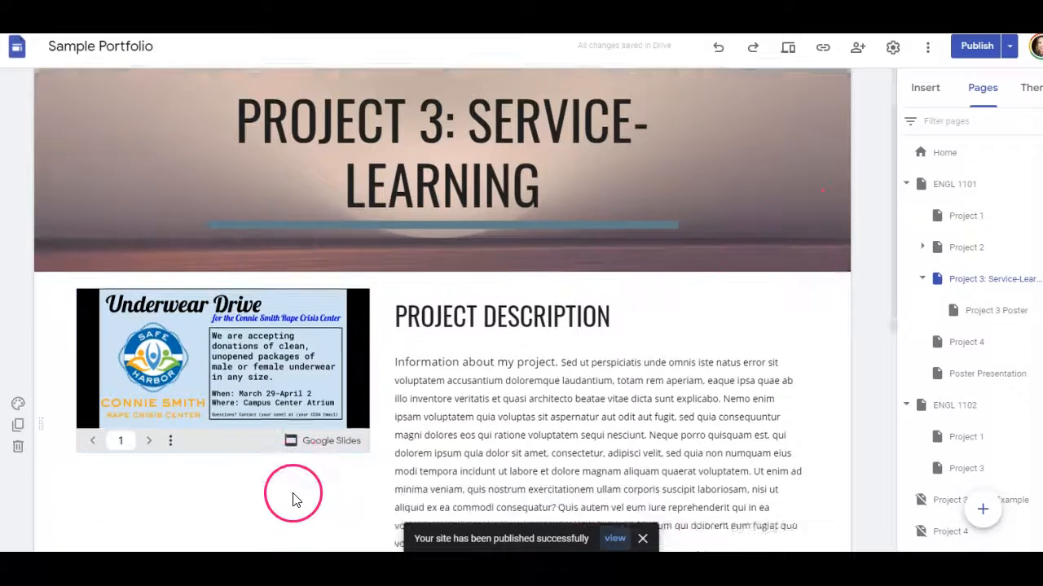
scroll(295, 494, "down", 2)
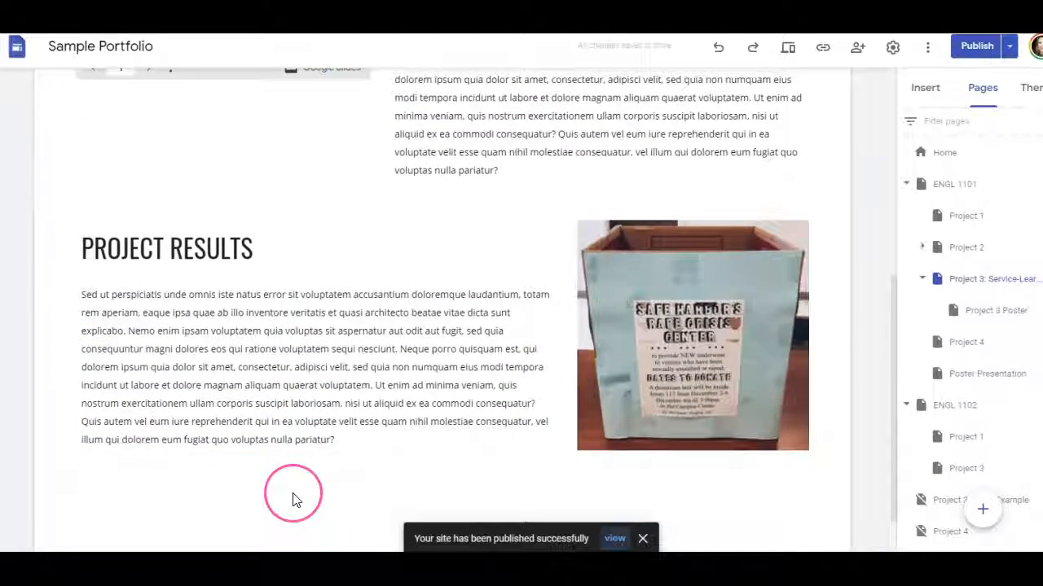
scroll(294, 497, "up", 6)
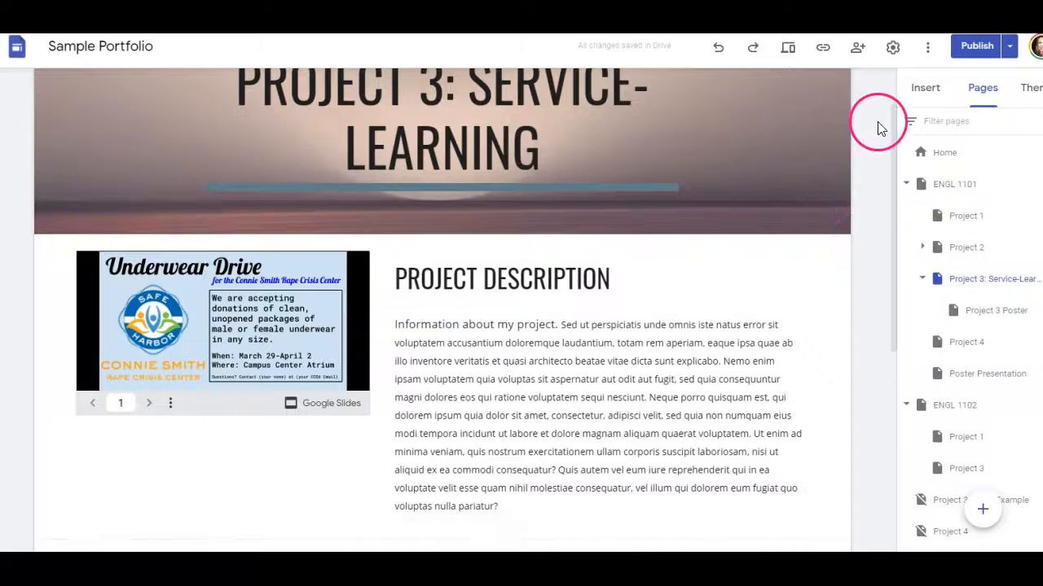